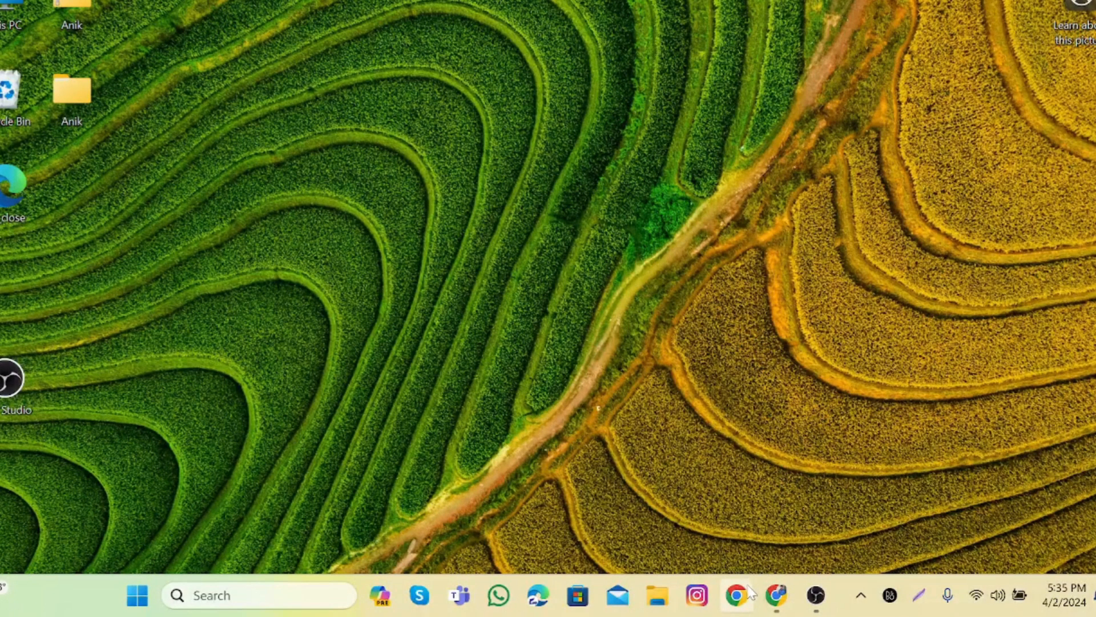
Step: Switch to Chrome, start creating an ad from the Meta ads page, and open the ad account's Campaigns list
click(778, 604)
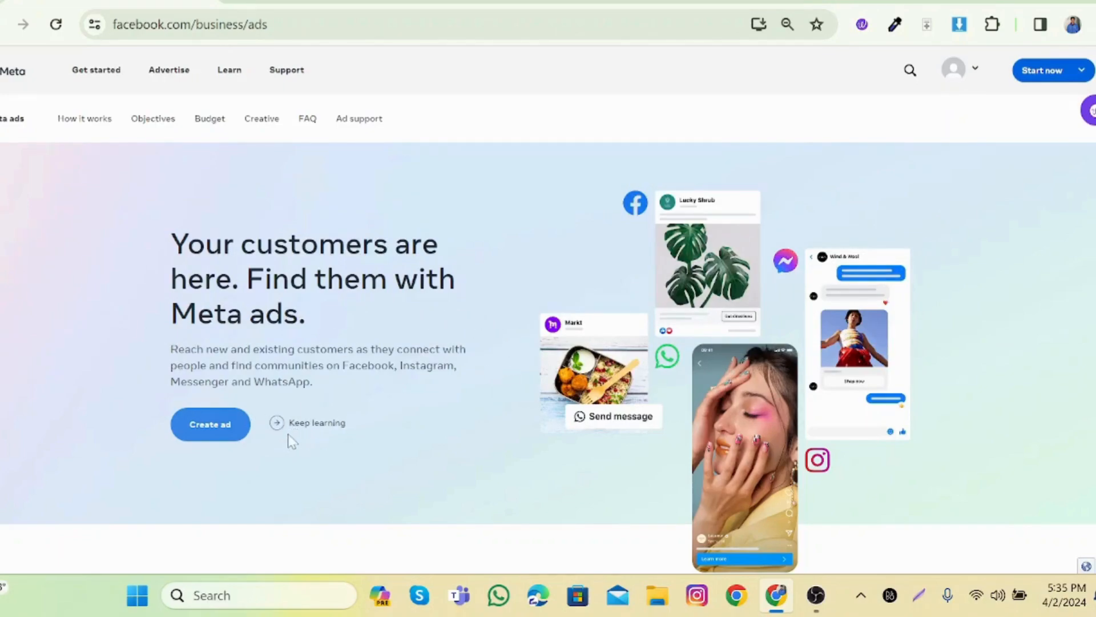
click(232, 433)
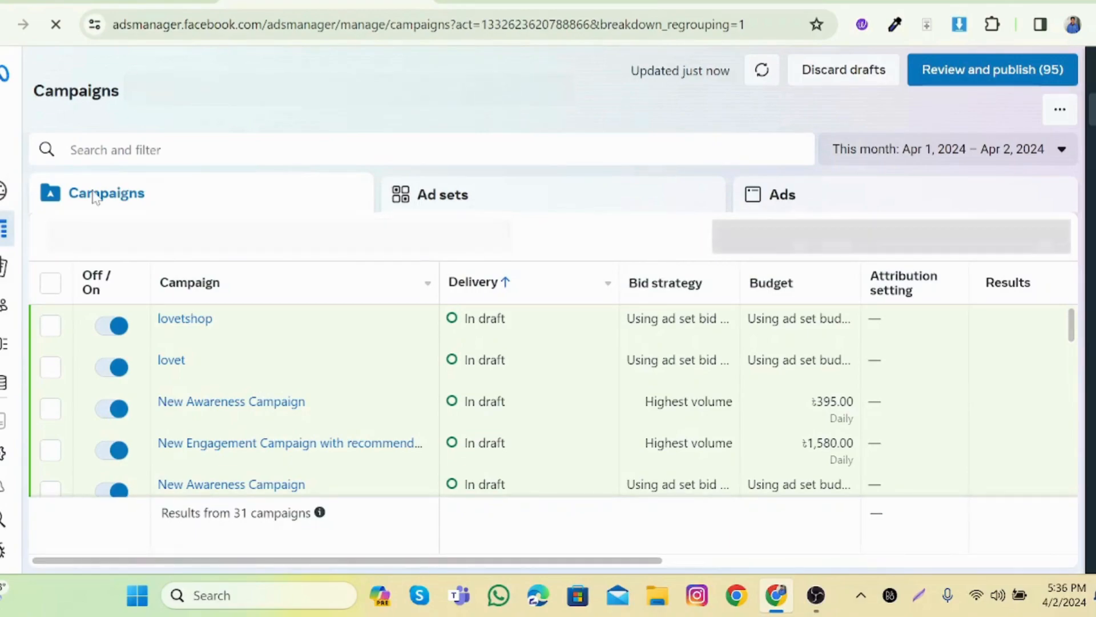
click(3, 190)
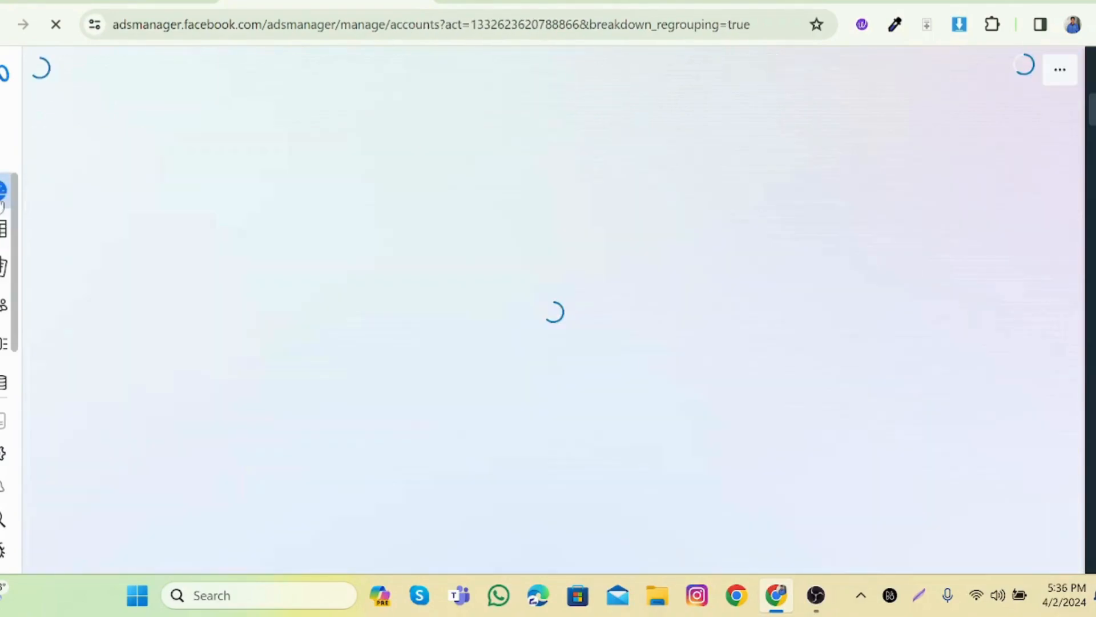
mouse_move(2, 205)
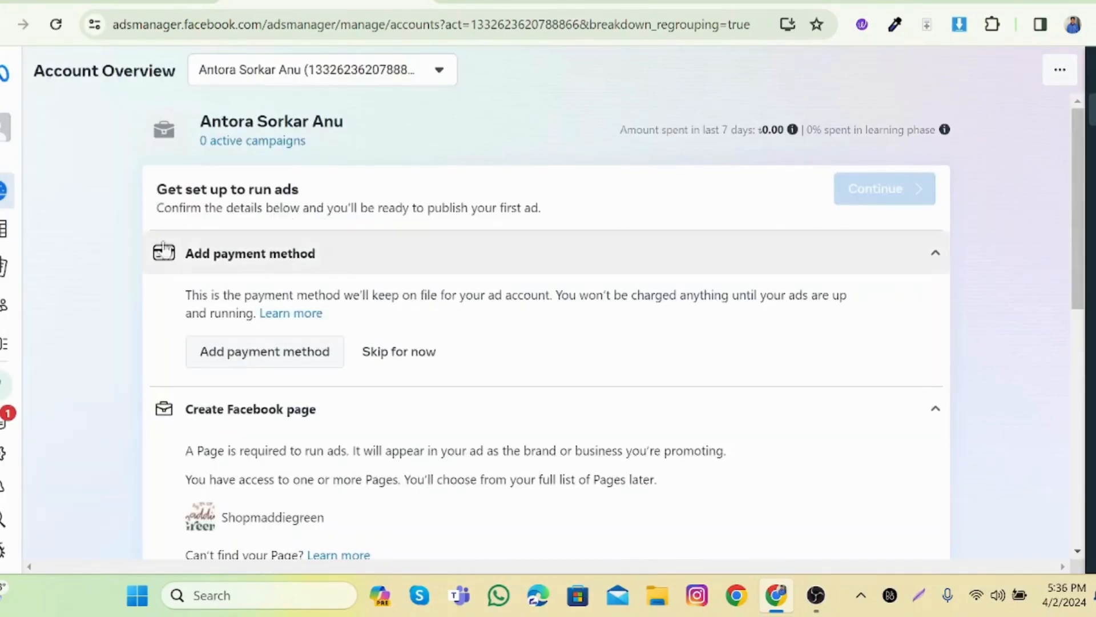
click(40, 235)
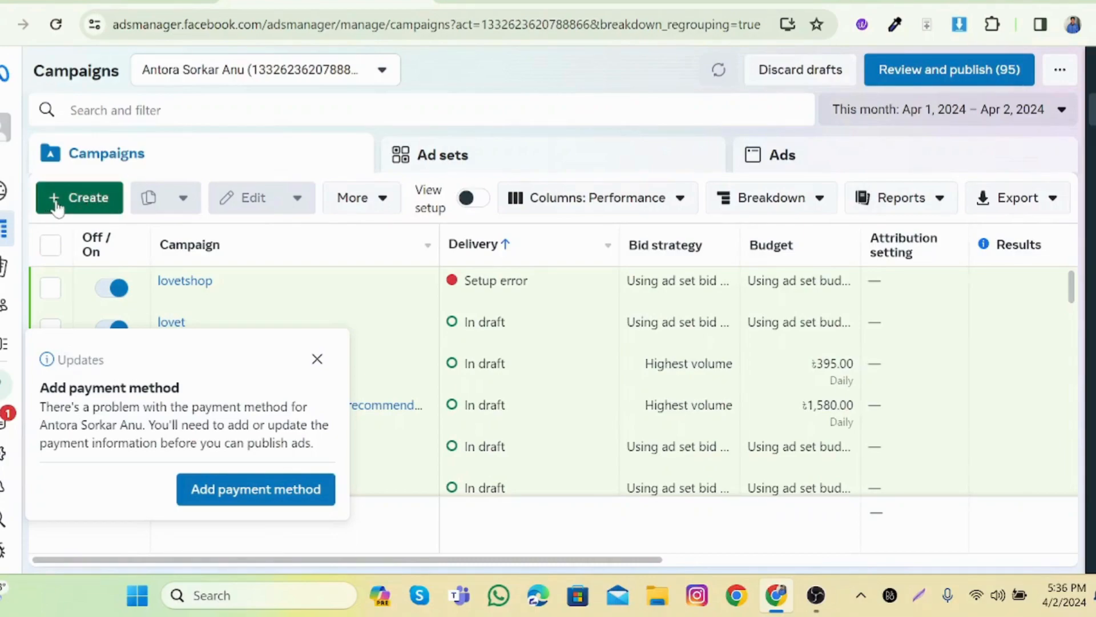
Step: Create a new auction campaign with the Engagement objective and the Recommended settings setup
click(57, 206)
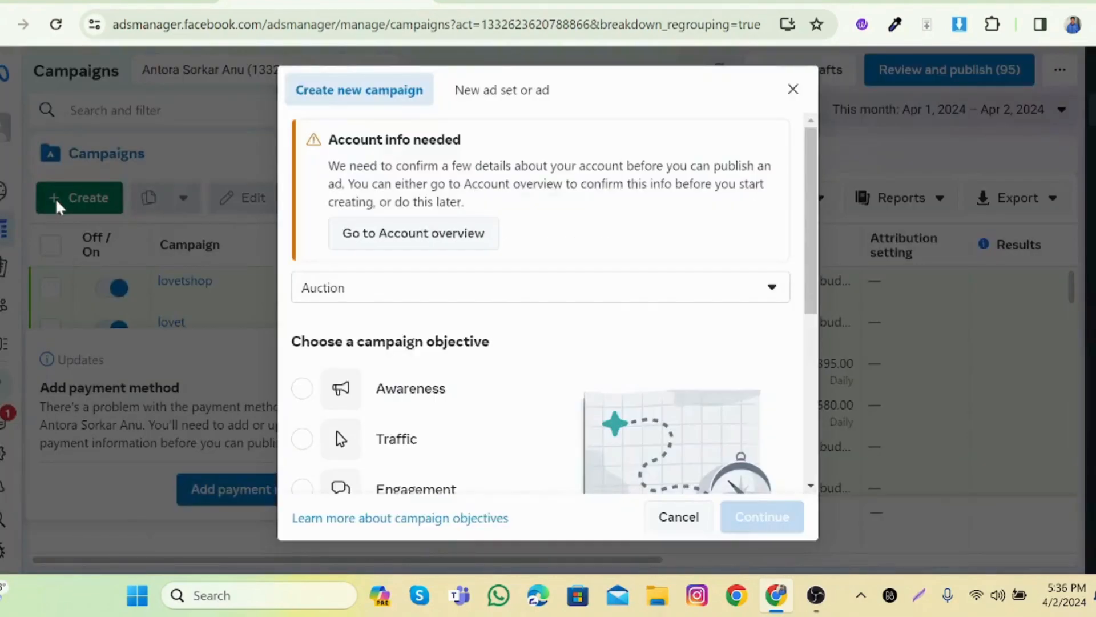
scroll(472, 362, down, 3)
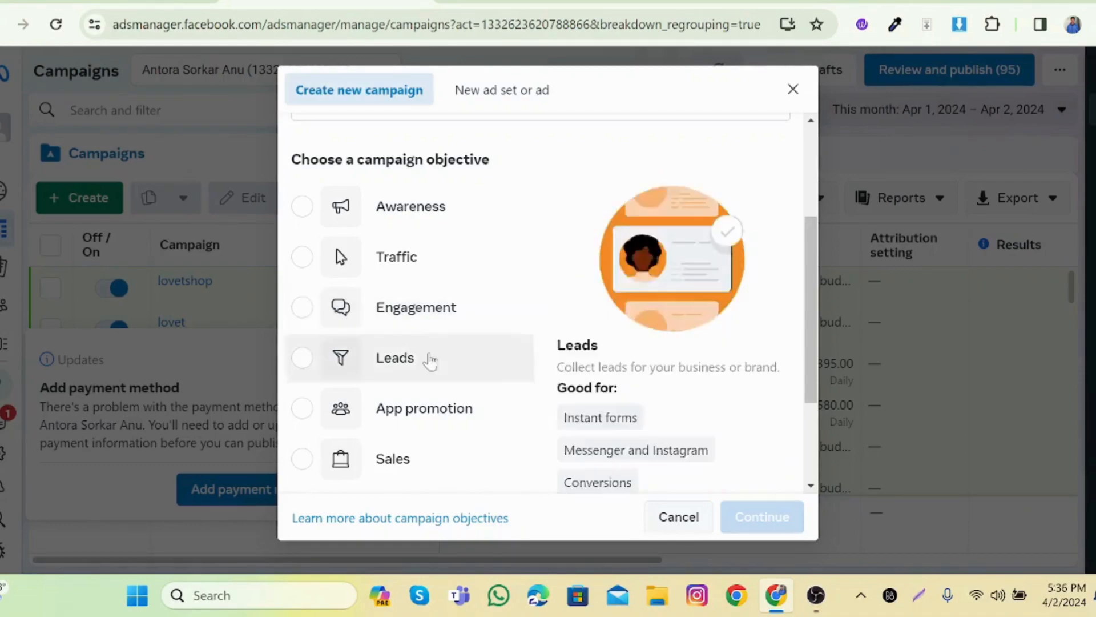
click(311, 308)
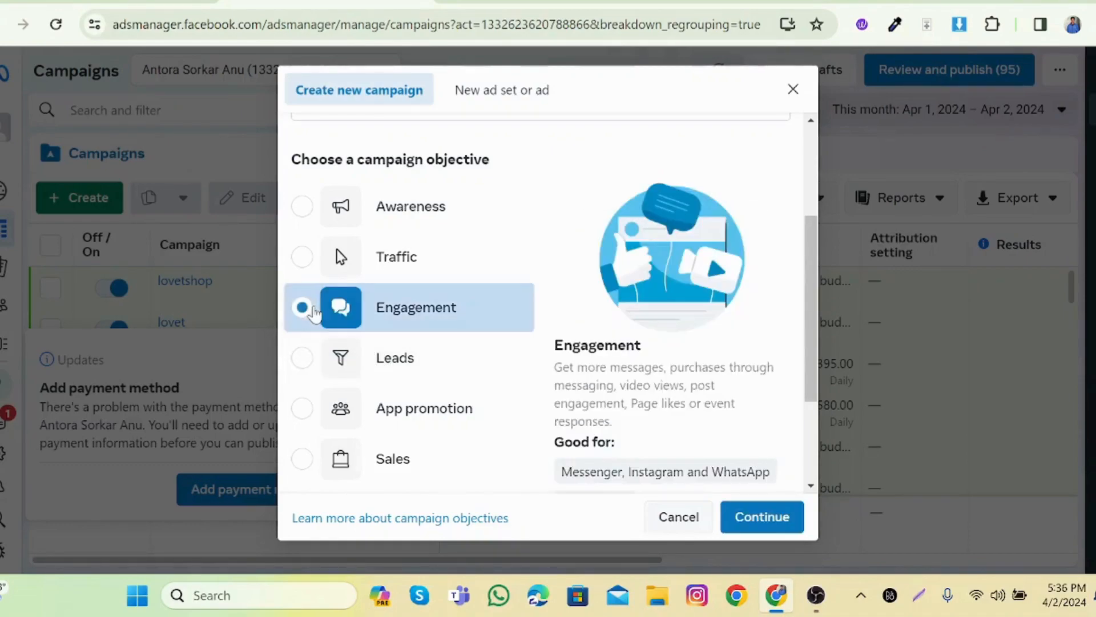
scroll(518, 345, down, 2)
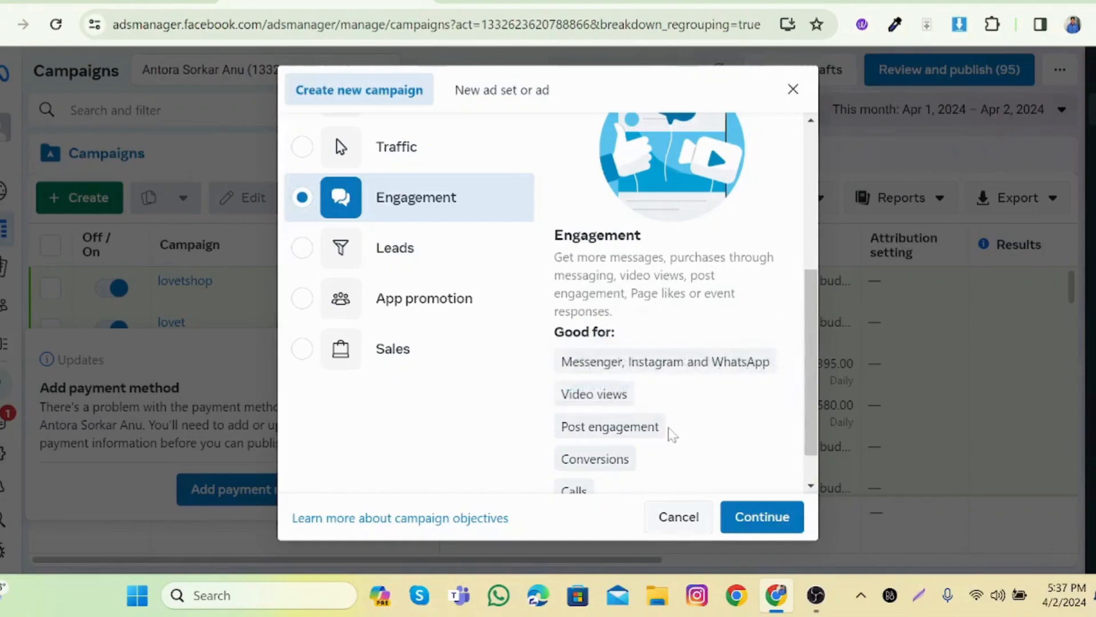
scroll(628, 463, down, 1)
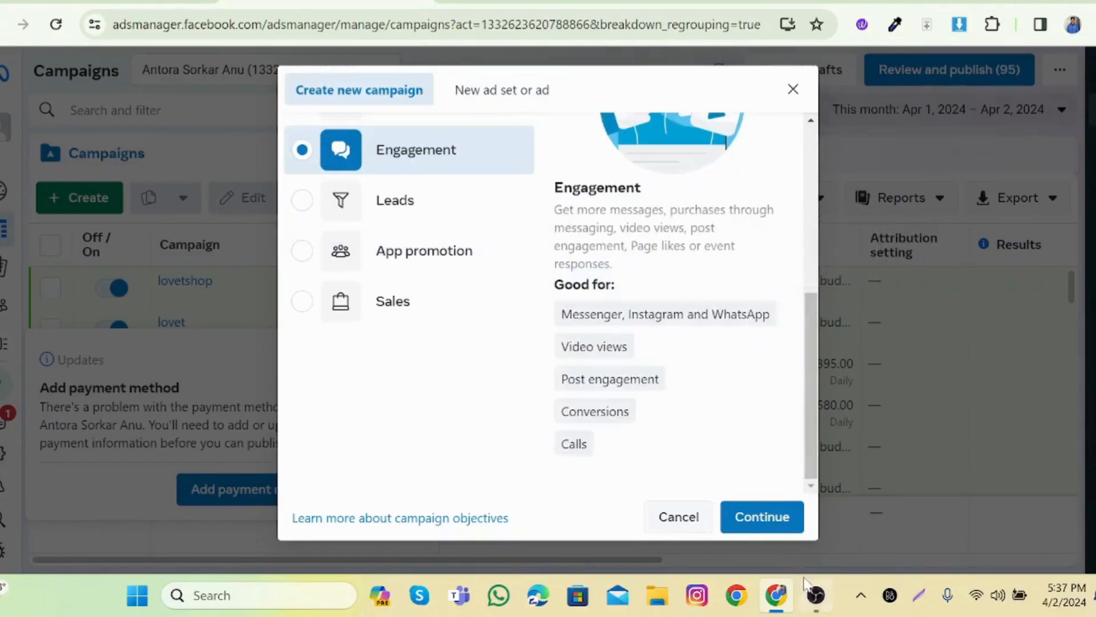
click(779, 527)
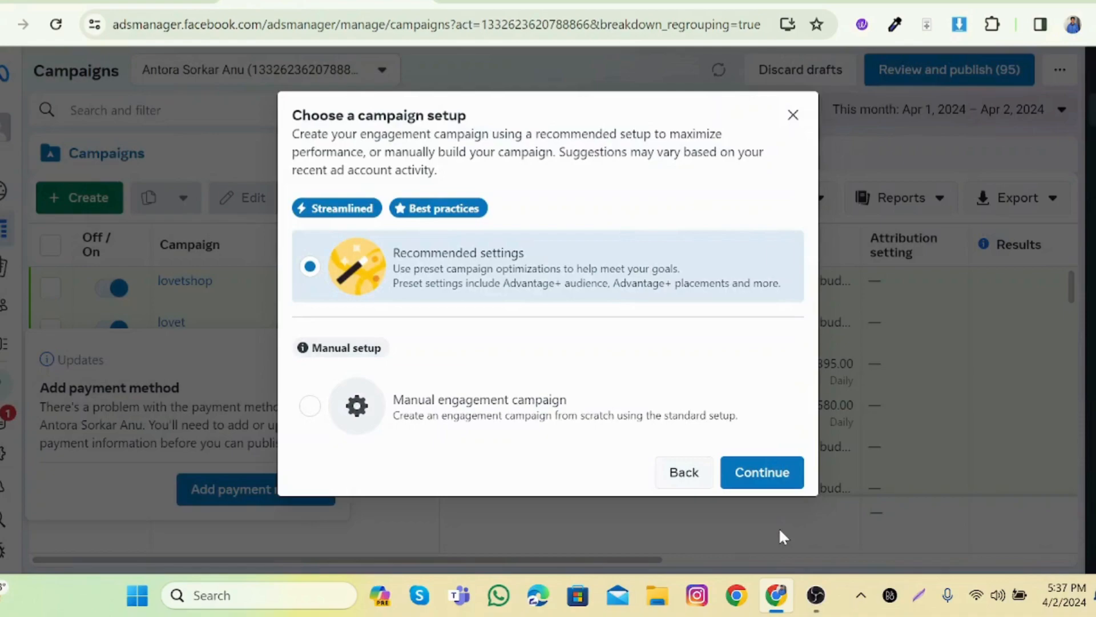
click(763, 467)
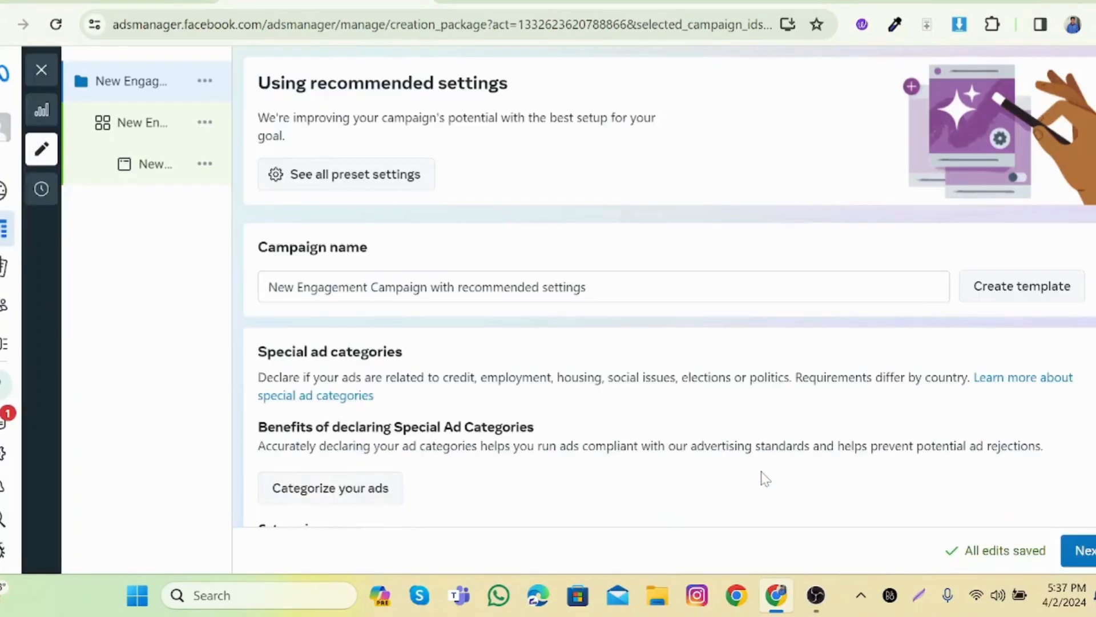
Step: Clear the default name from the campaign name field
scroll(533, 196, down, 1)
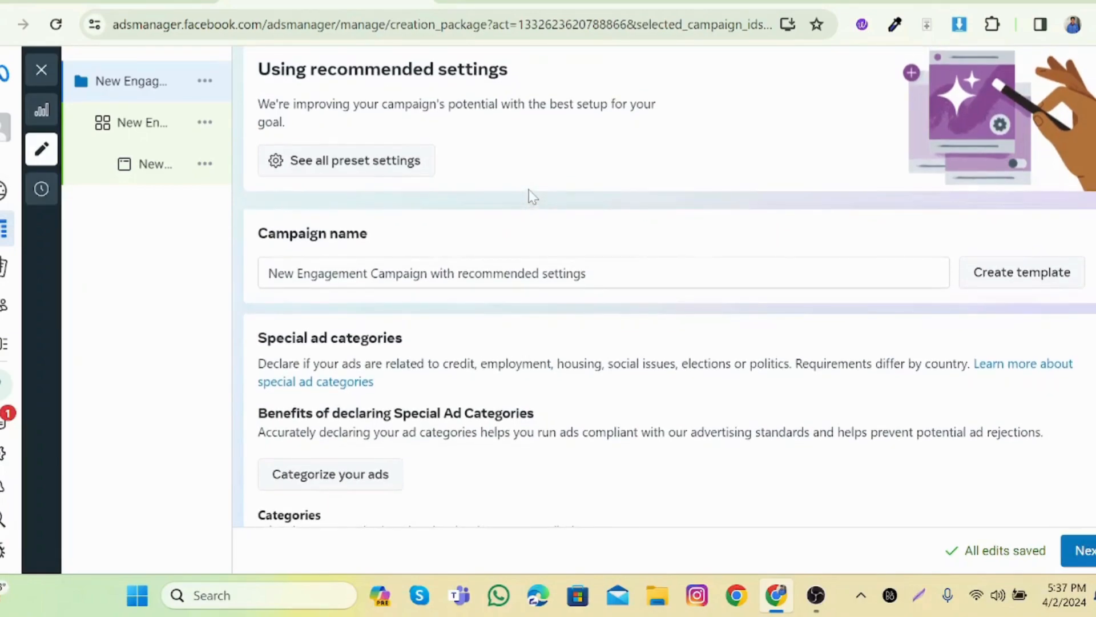
click(311, 274)
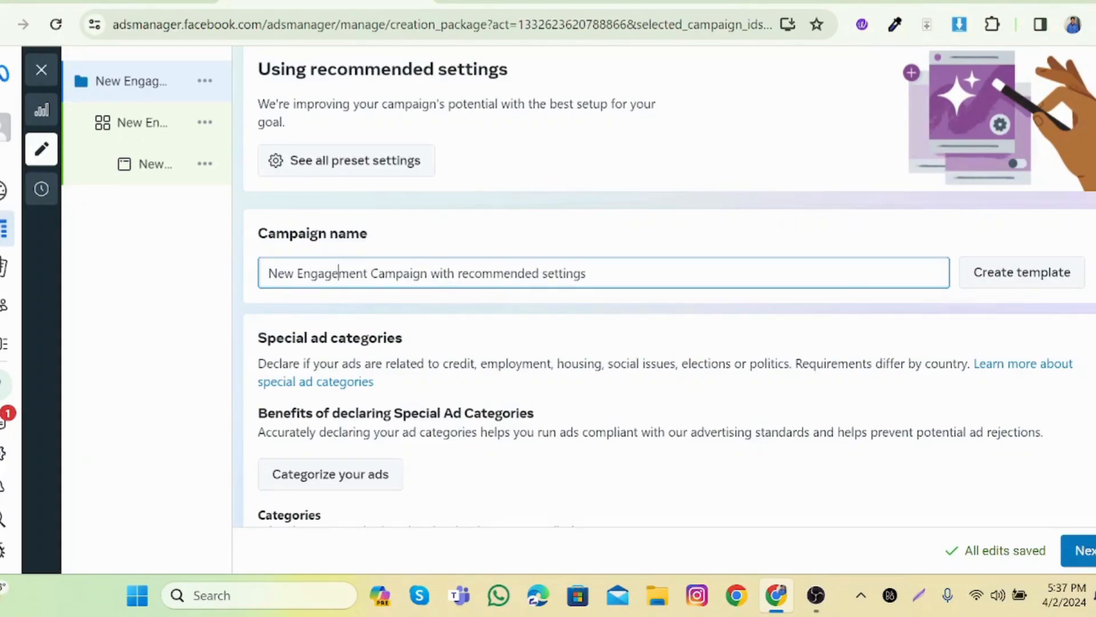
right_click(398, 284)
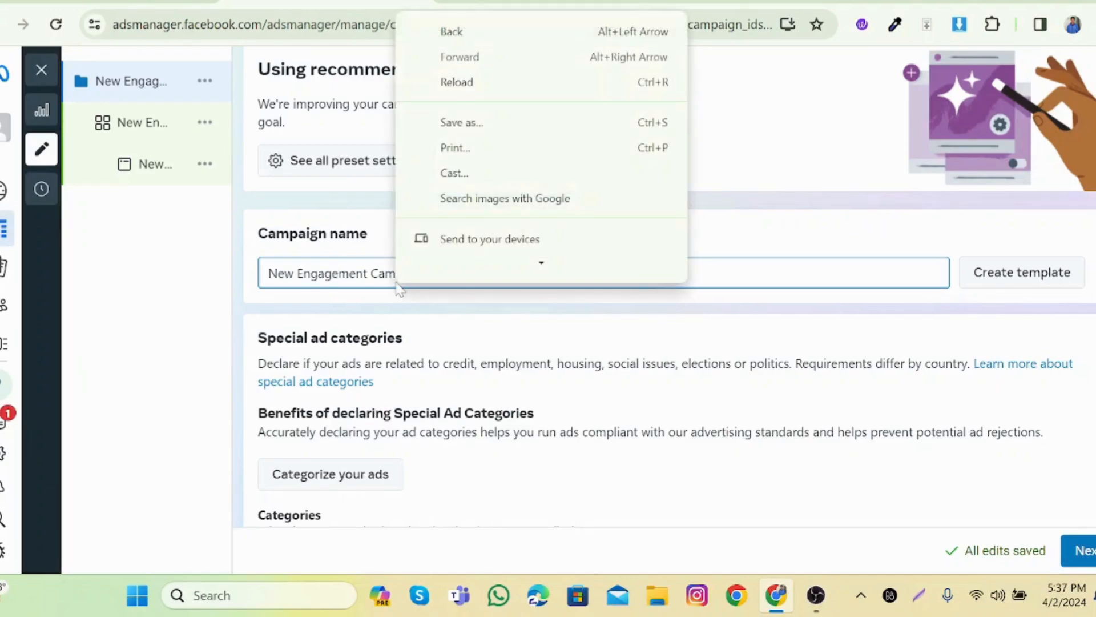
click(356, 283)
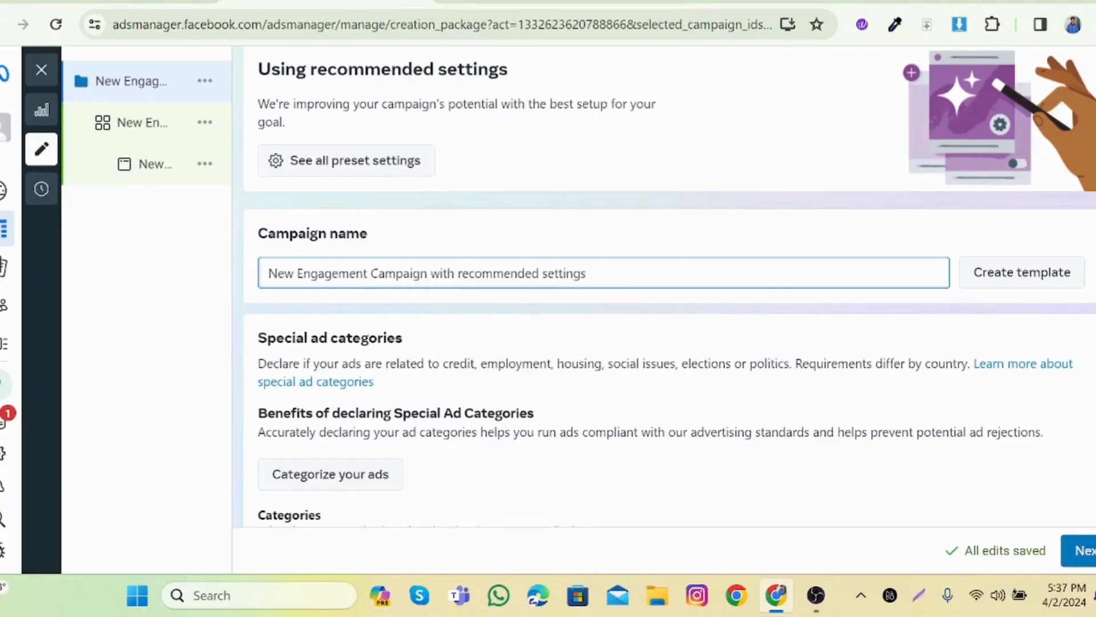
drag(587, 274, 277, 273)
key(BackSpace)
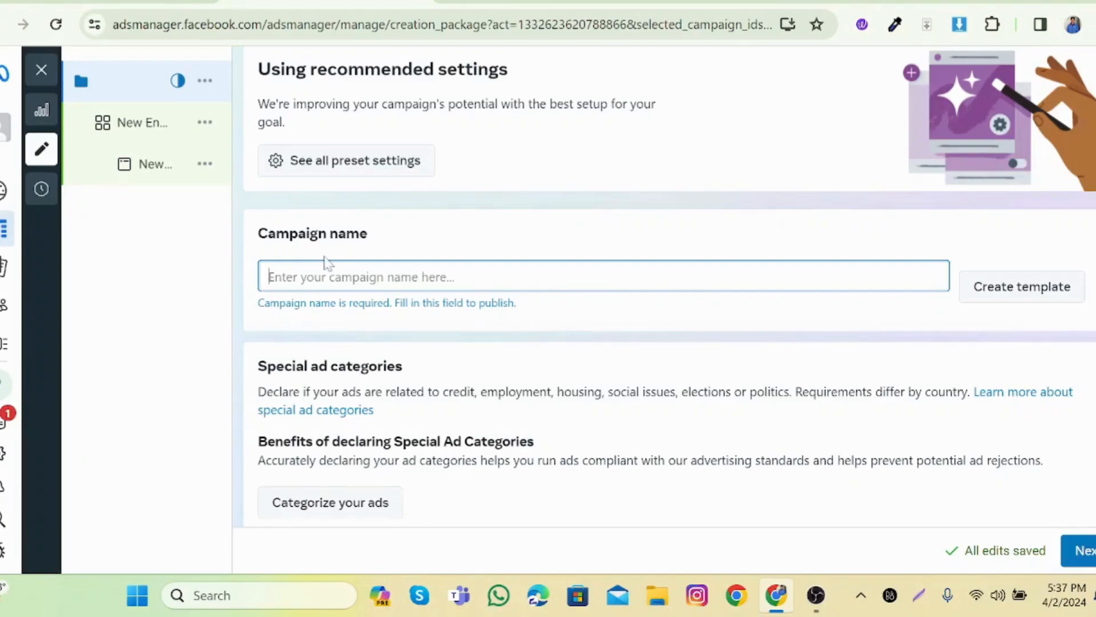
drag(297, 276, 454, 278)
click(269, 277)
Step: Turn on the A/B test for the campaign
scroll(670, 278, down, 2)
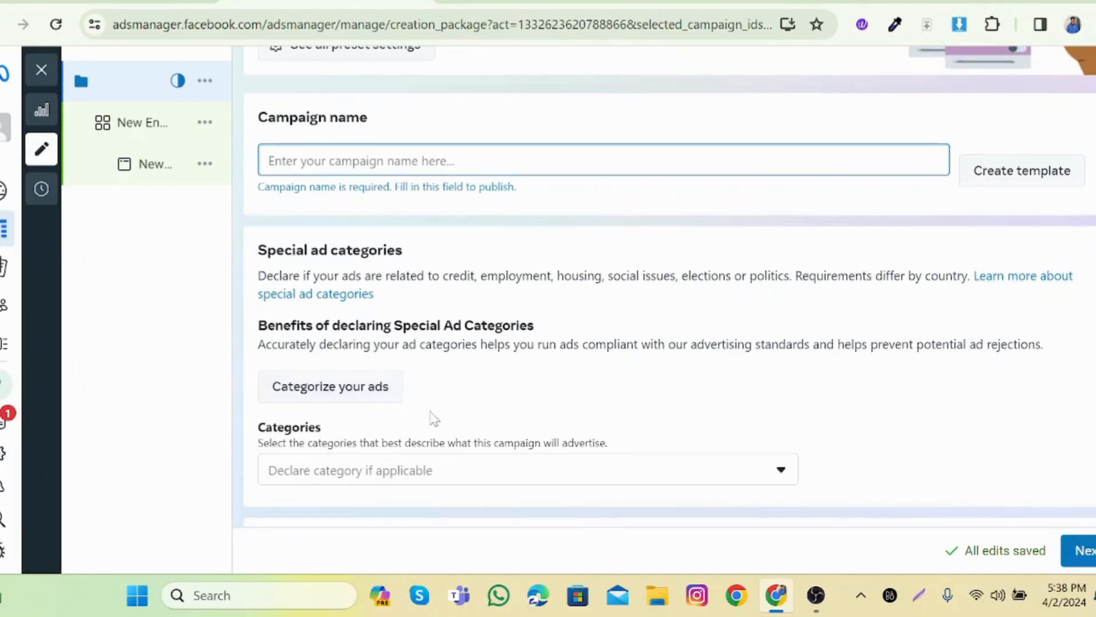
scroll(394, 409, down, 3)
scroll(393, 410, down, 1)
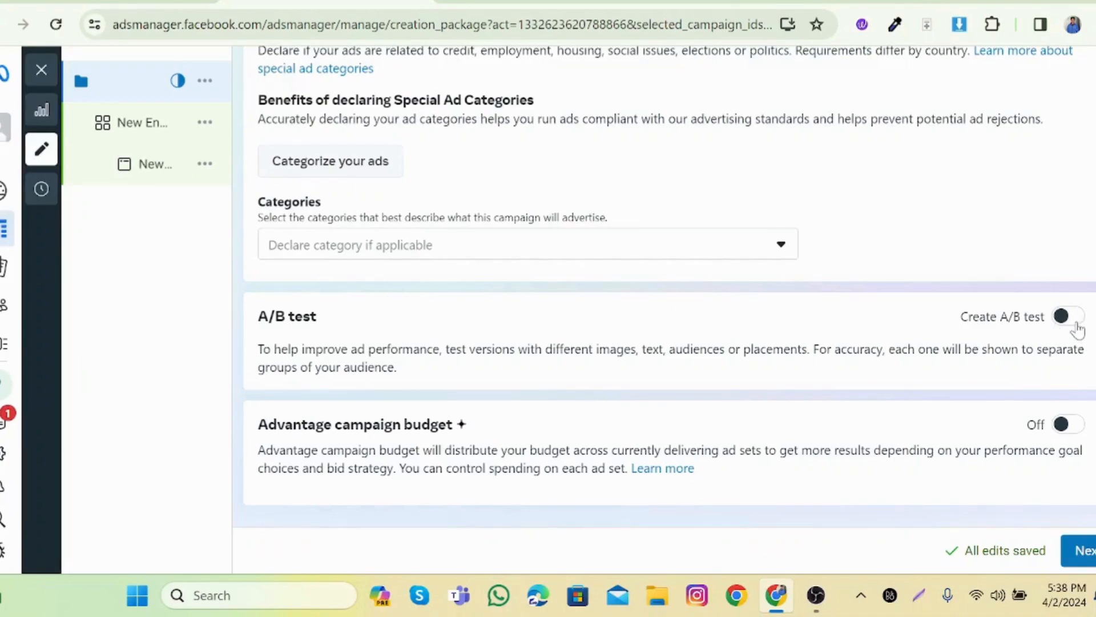
click(1068, 318)
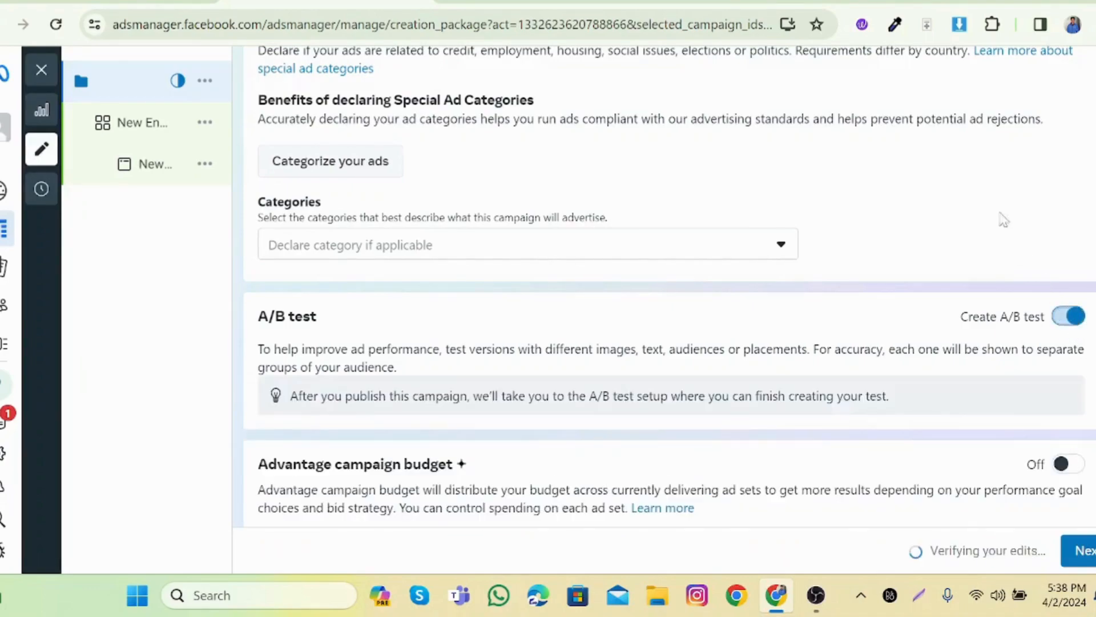
Step: Name the campaign "lovetshop" using the suggested existing name and continue to the ad set settings
scroll(822, 203, up, 5)
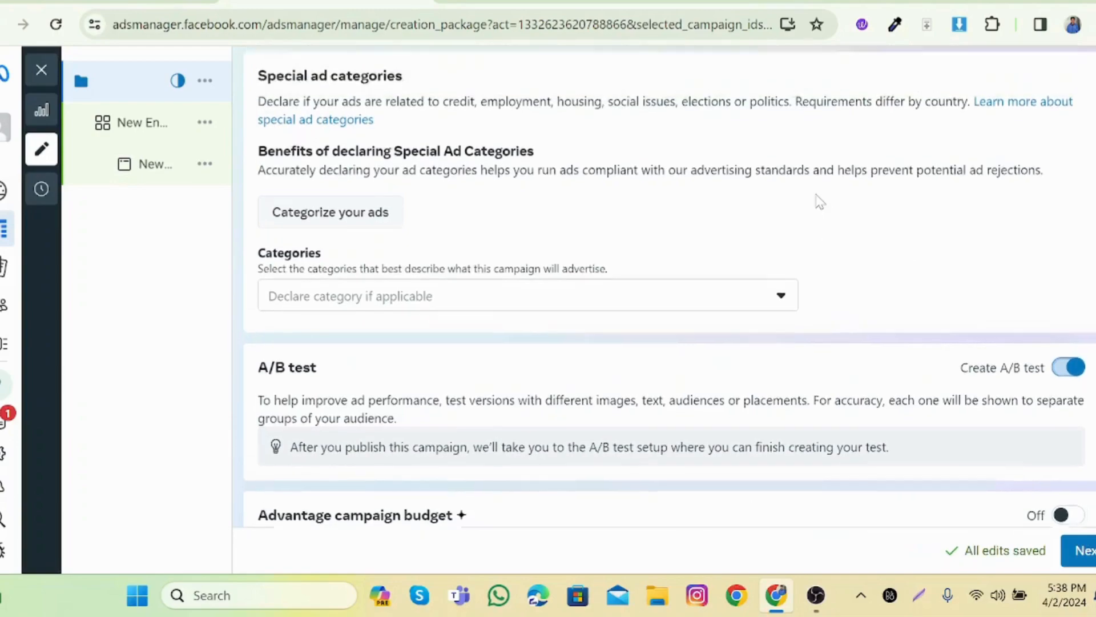
scroll(820, 202, down, 1)
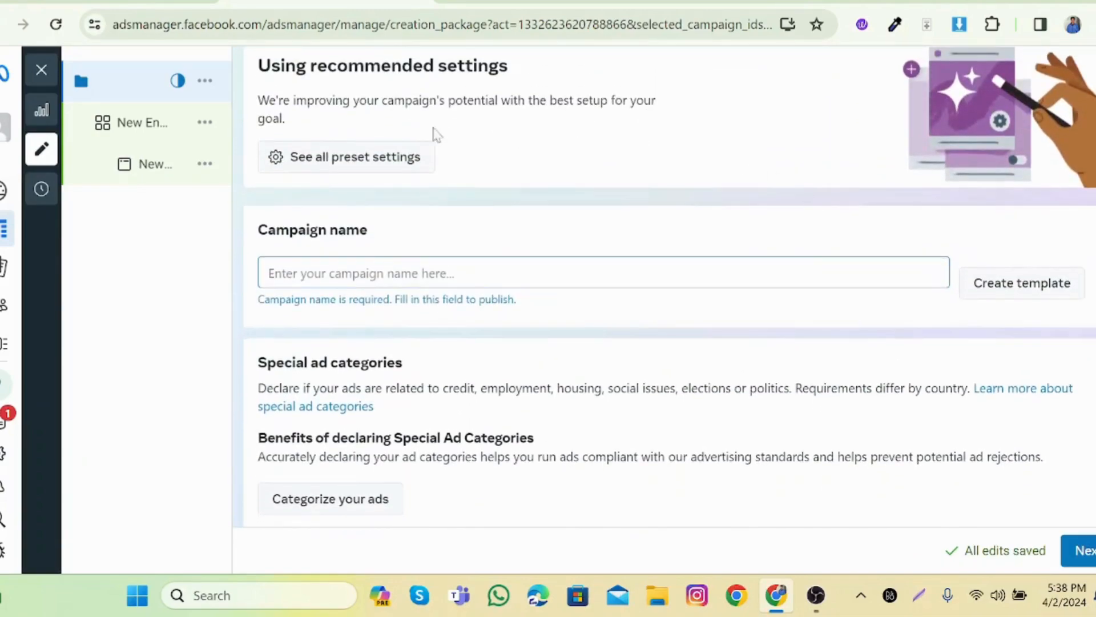
click(301, 266)
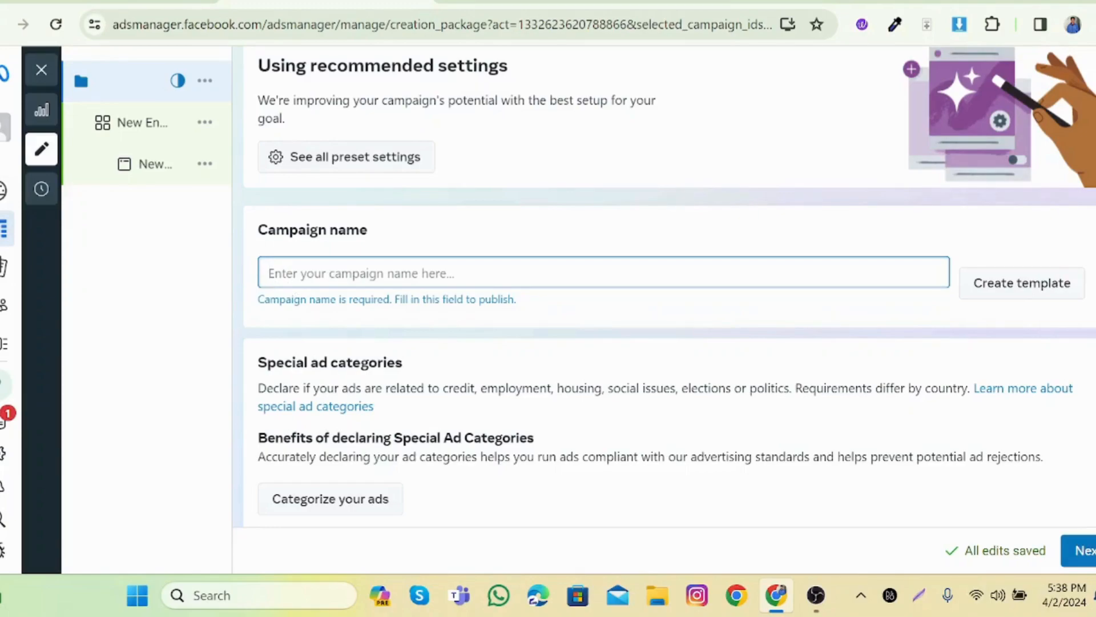
text(lov)
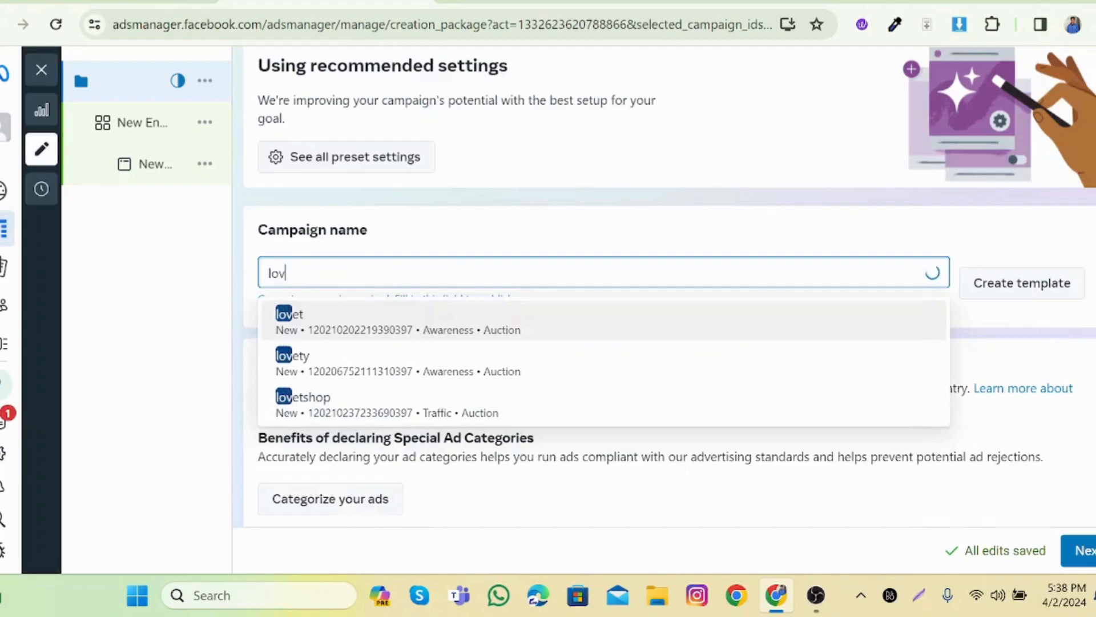
text(et)
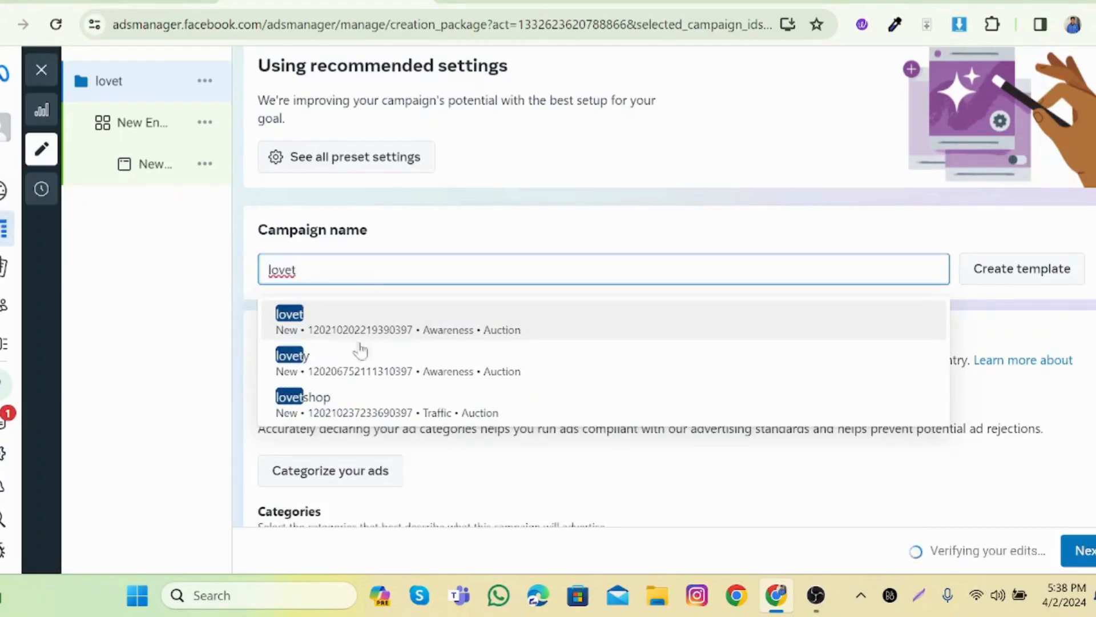
click(347, 400)
scroll(628, 445, down, 6)
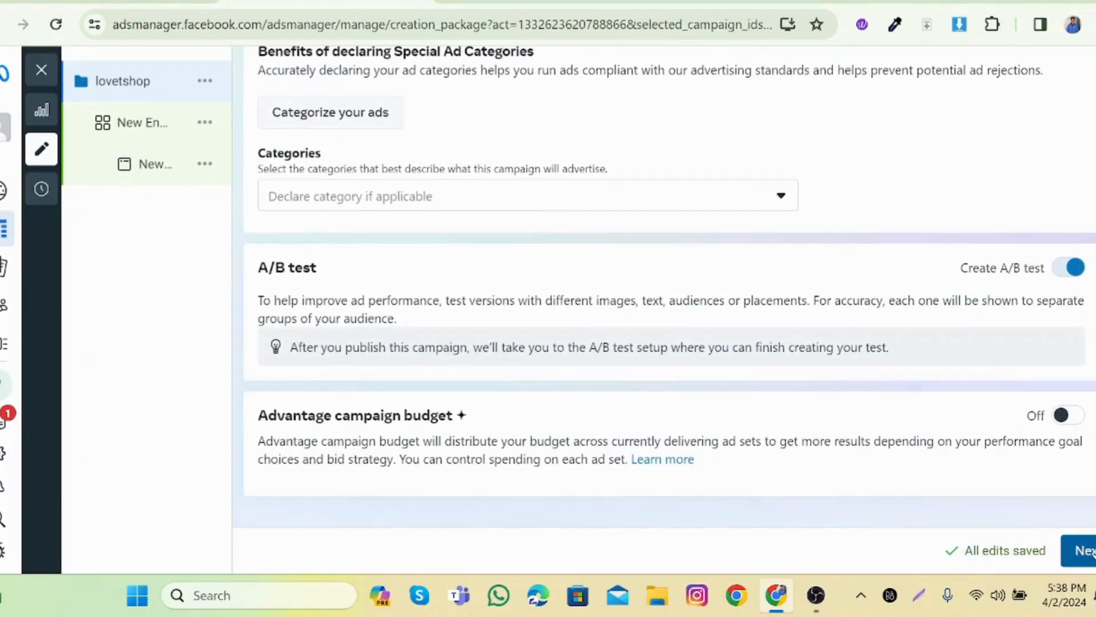
click(1093, 552)
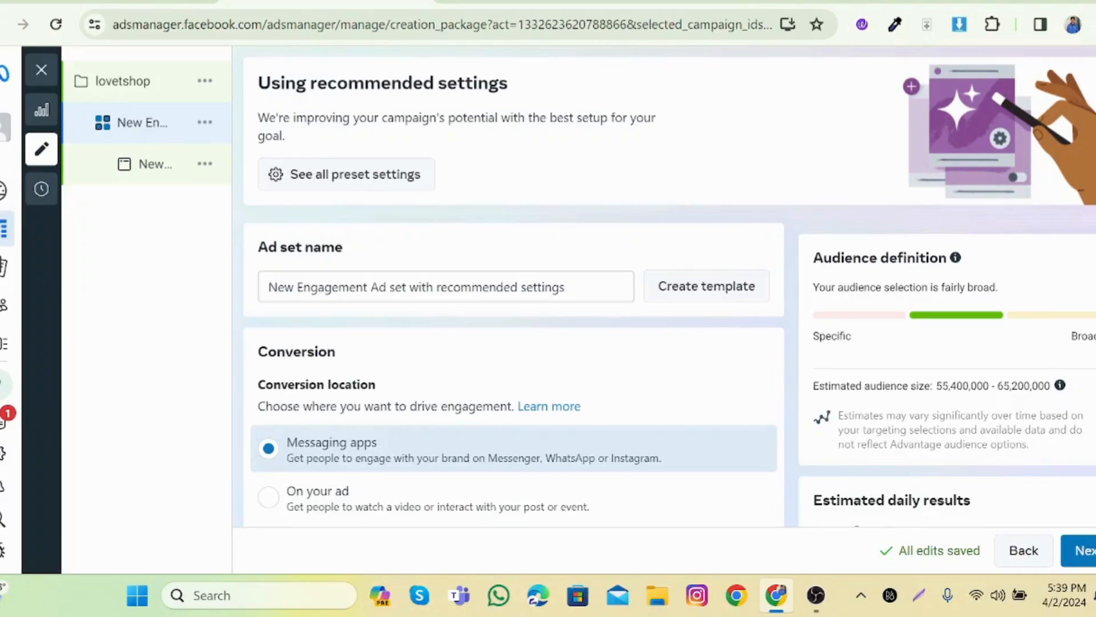
Step: Replace the default ad set name with the suggested name "lovet shop"
click(297, 286)
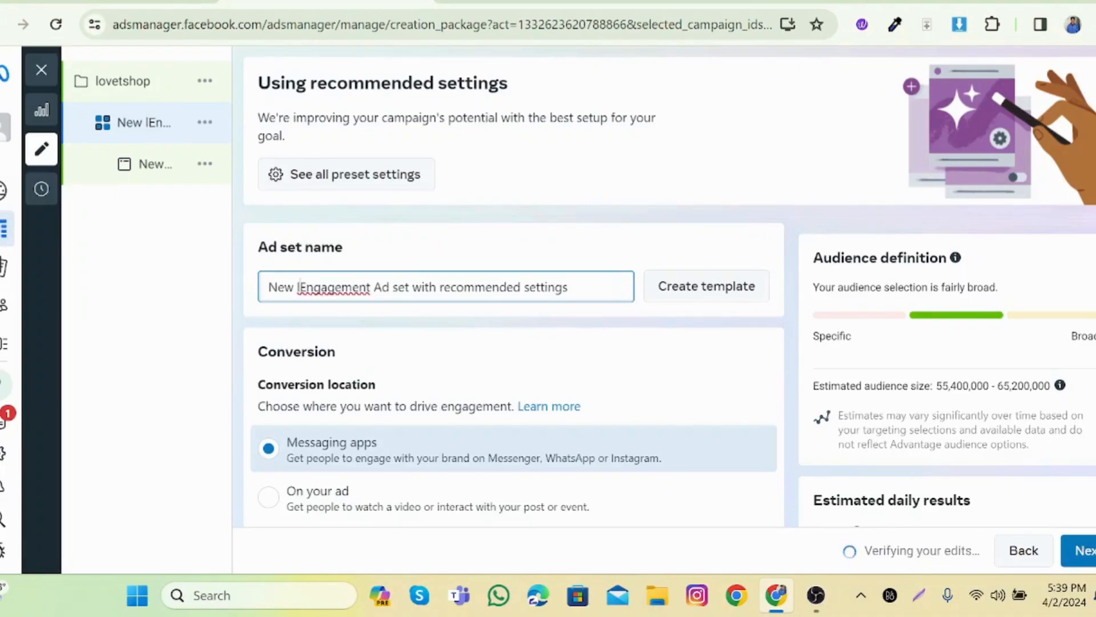
key(ctrl+a)
key(BackSpace)
text(li)
click(342, 273)
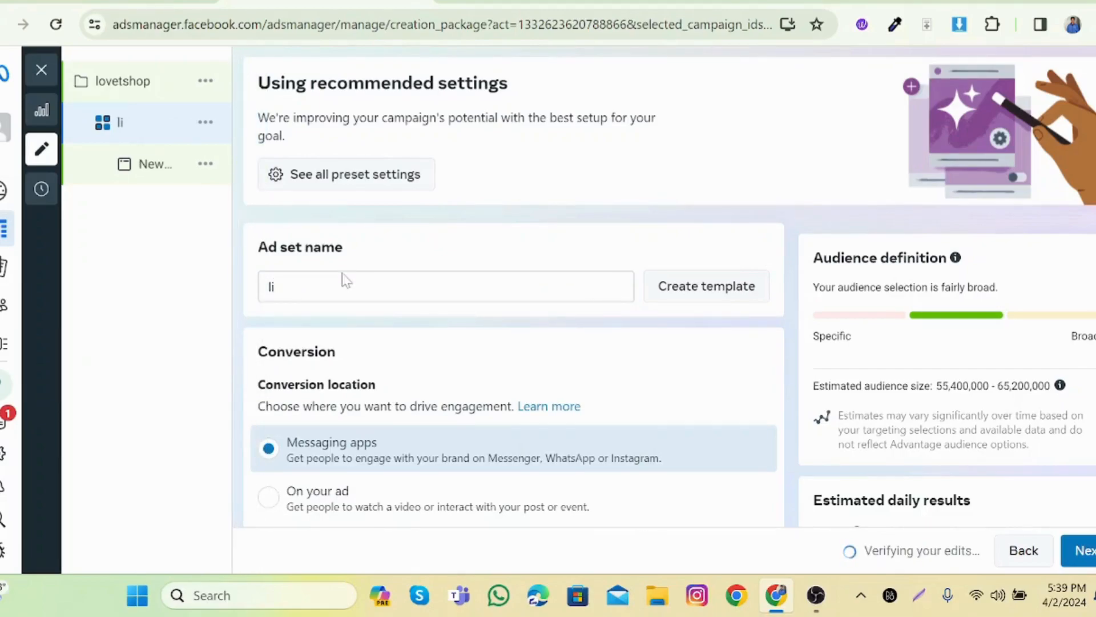
double_click(343, 285)
key(BackSpace)
text(love)
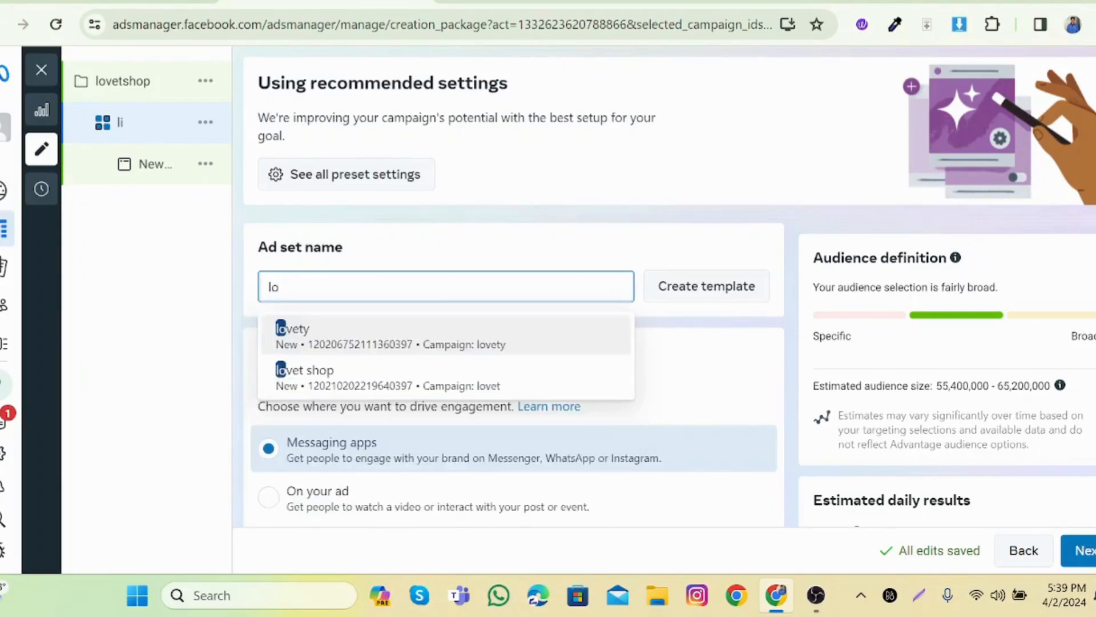
click(395, 371)
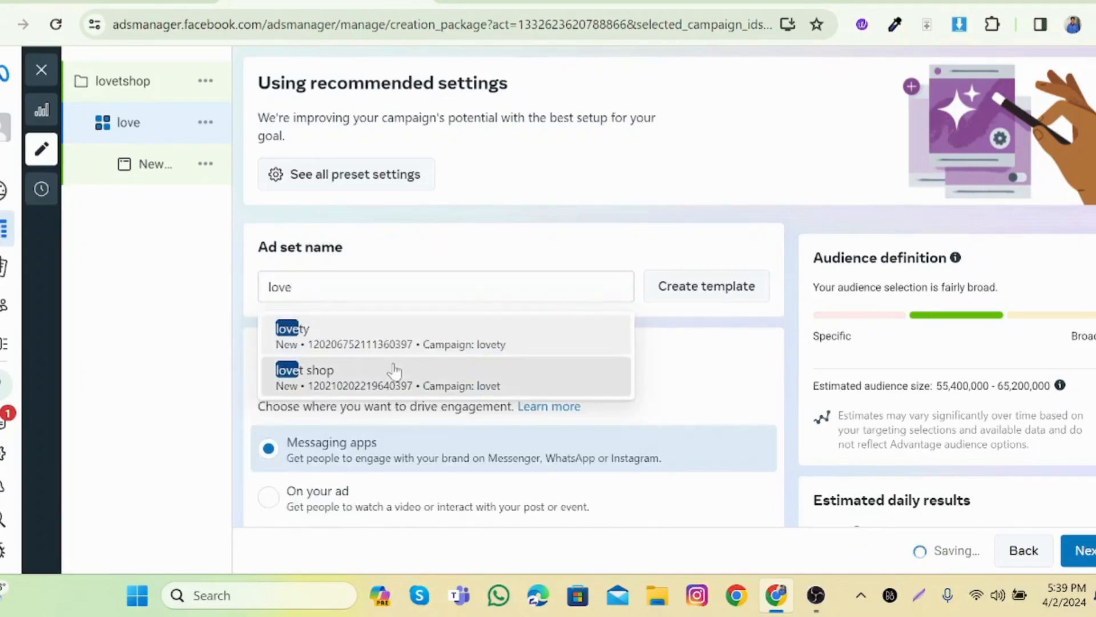
Step: Set the ad set's conversion location to Website and view the performance goals it offers
scroll(394, 371, down, 2)
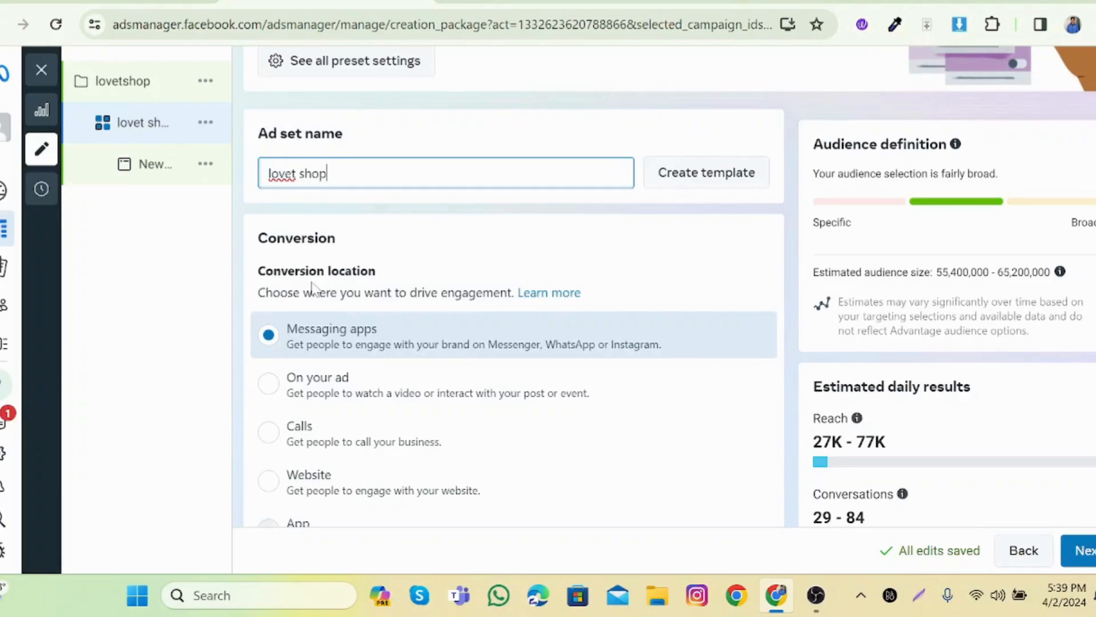
click(313, 287)
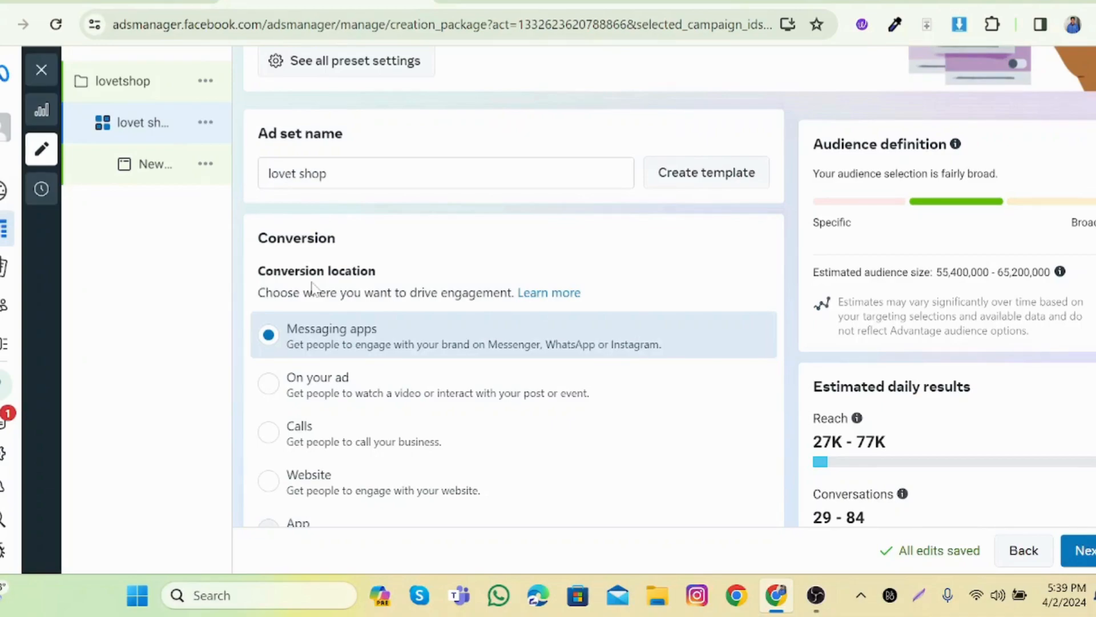
scroll(313, 287, down, 4)
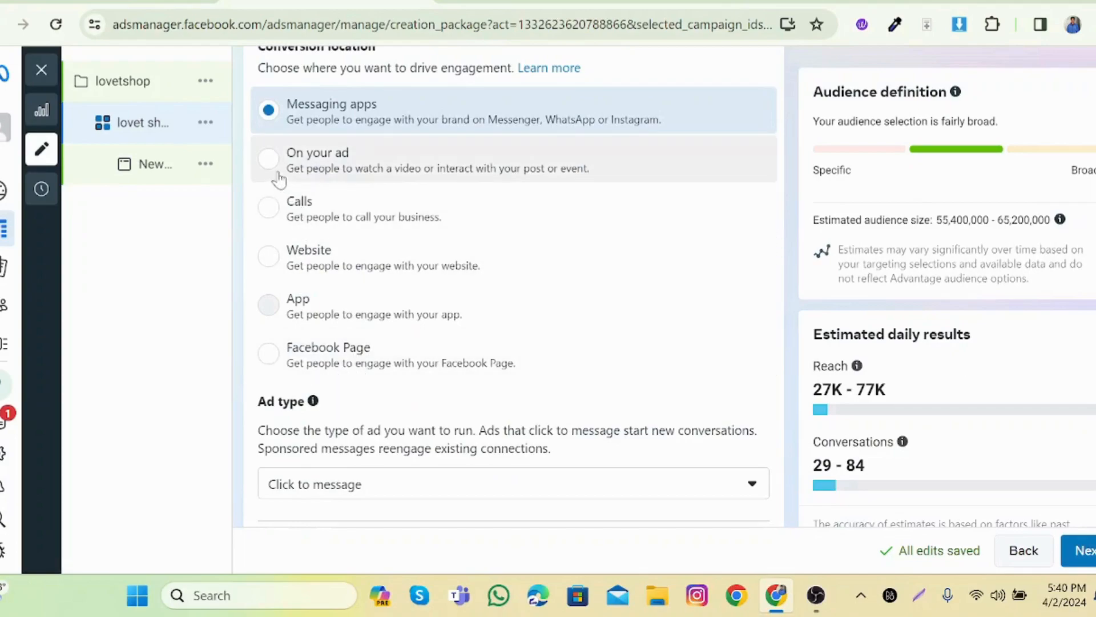
scroll(329, 116, up, 1)
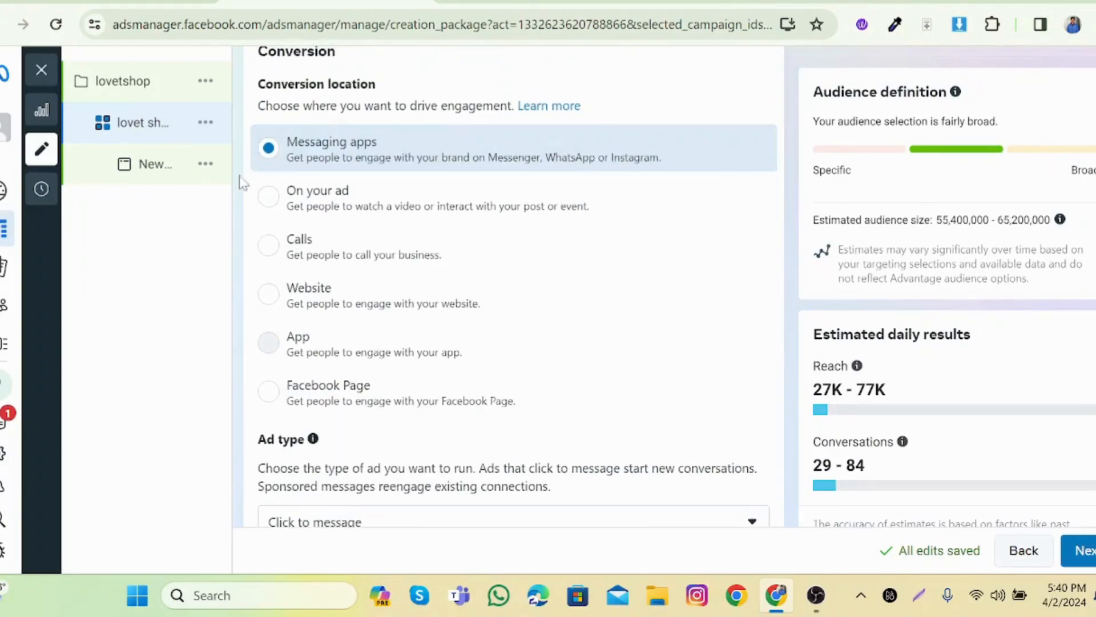
click(268, 296)
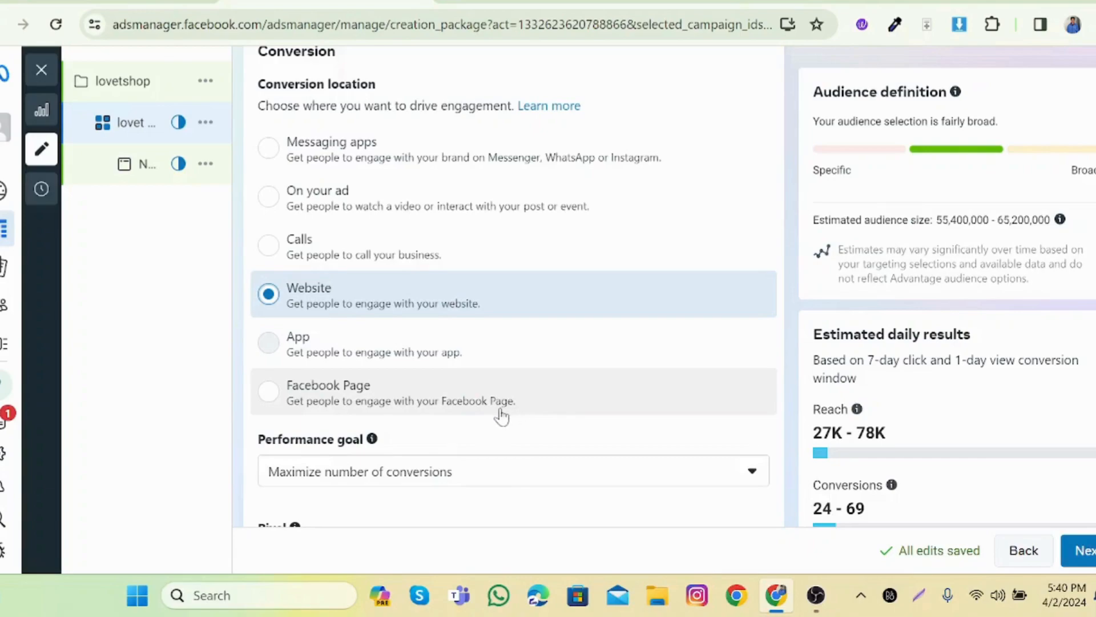
scroll(441, 298, down, 3)
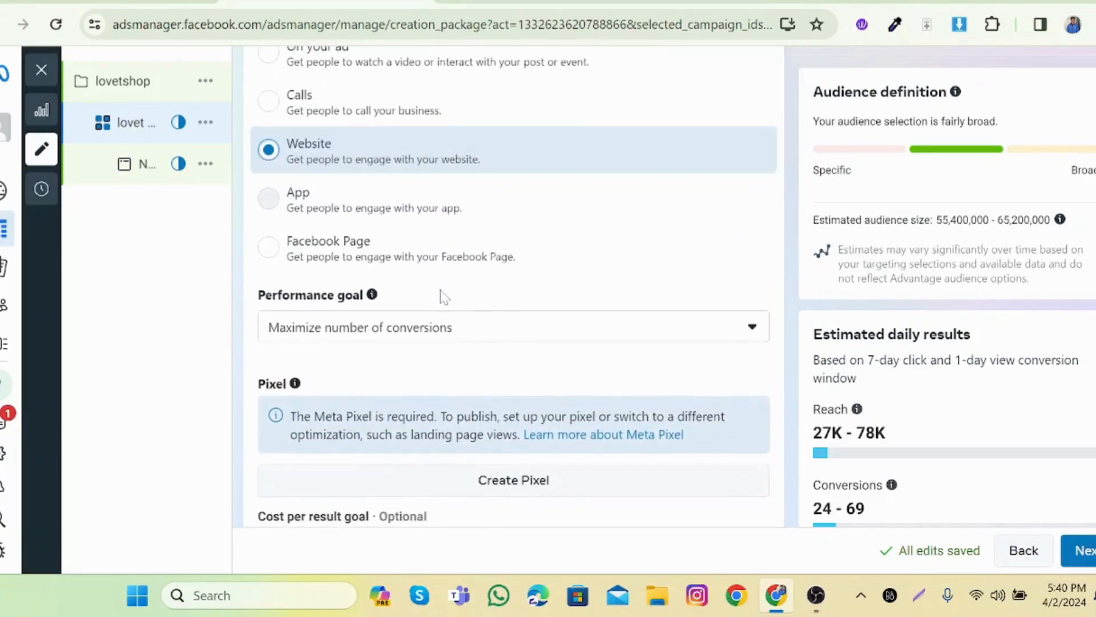
click(472, 332)
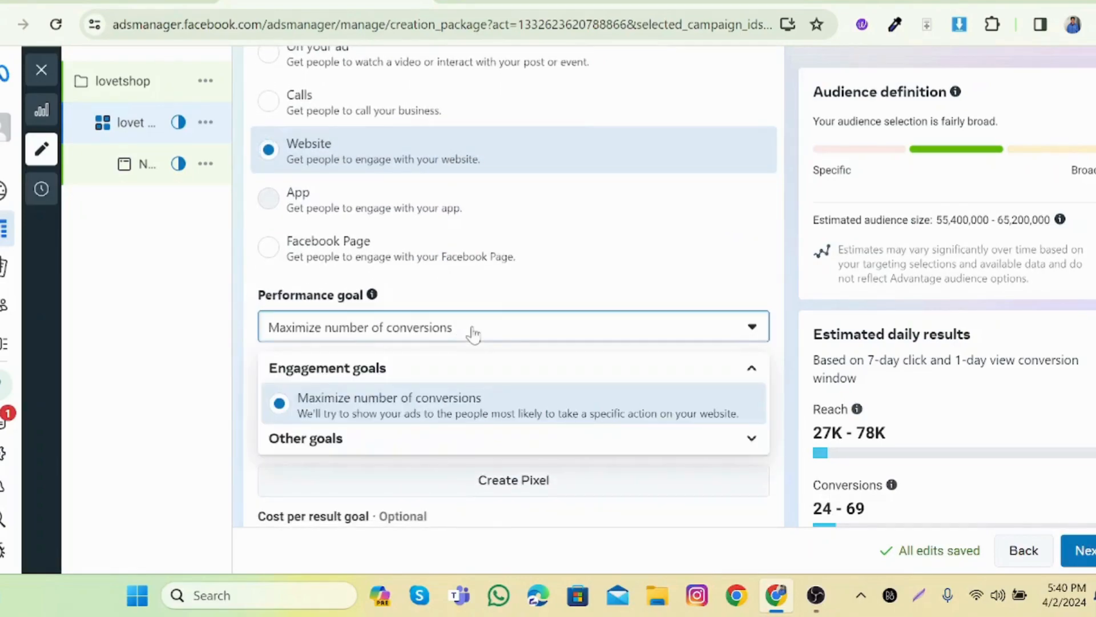
Step: Set the conversion location to Facebook Page, keeping Shopmaddiegreen as the promoted page, and check the explanation of the cost per result goal
click(565, 273)
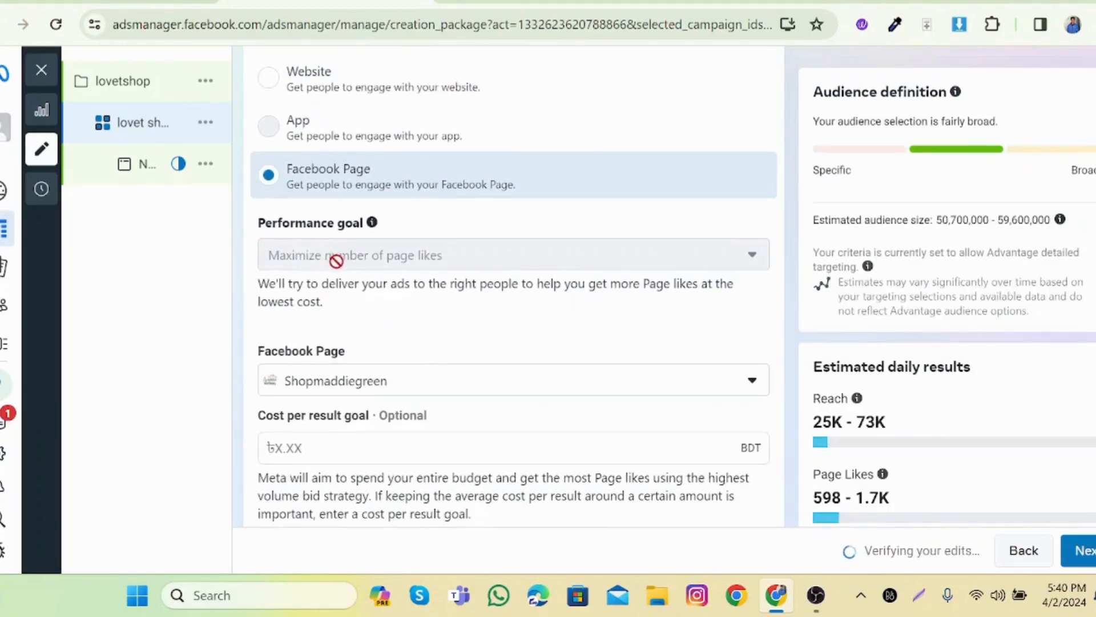
scroll(460, 318, down, 1)
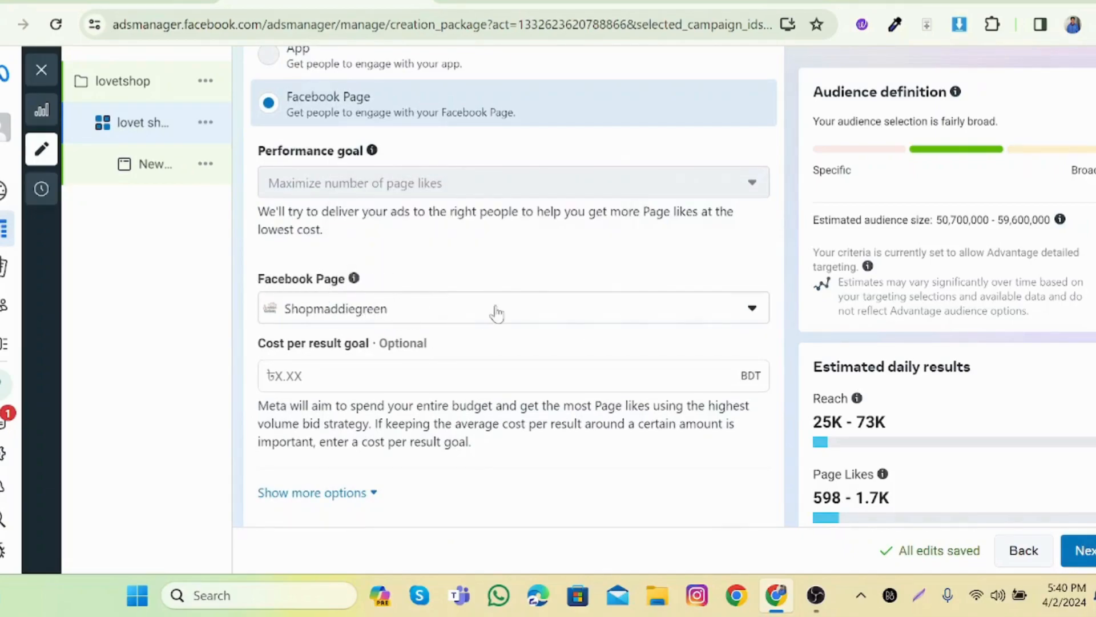
click(548, 319)
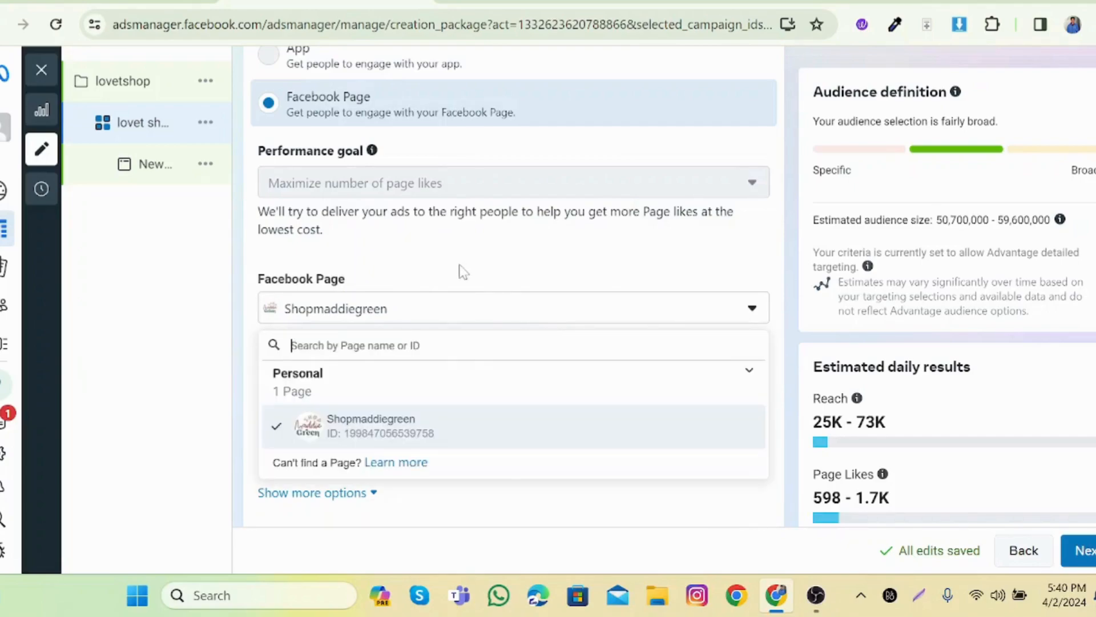
click(394, 262)
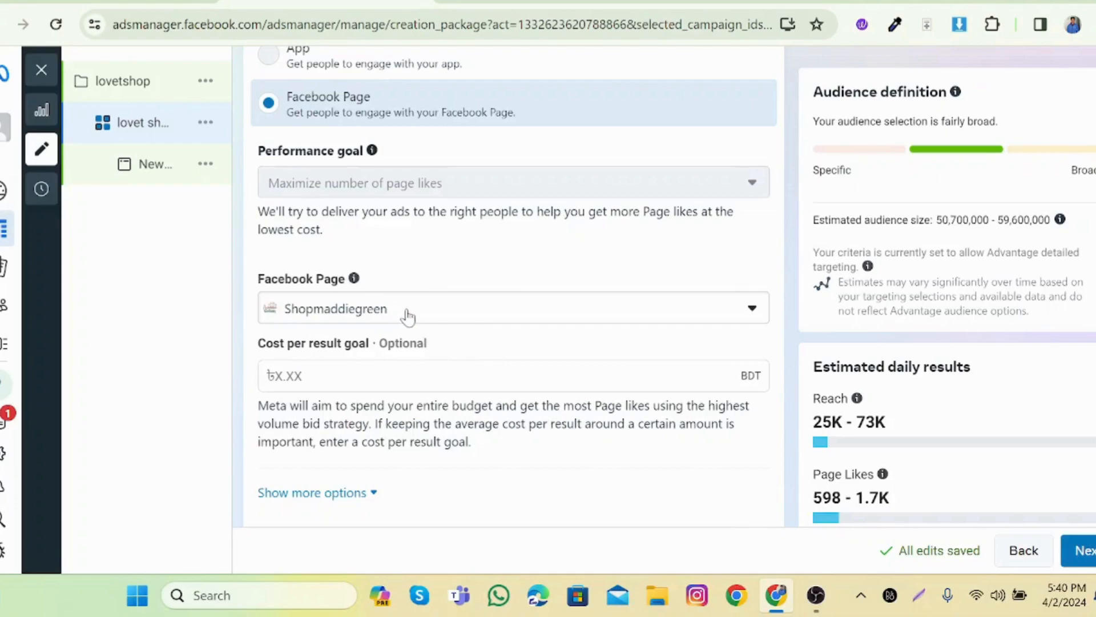
mouse_move(436, 342)
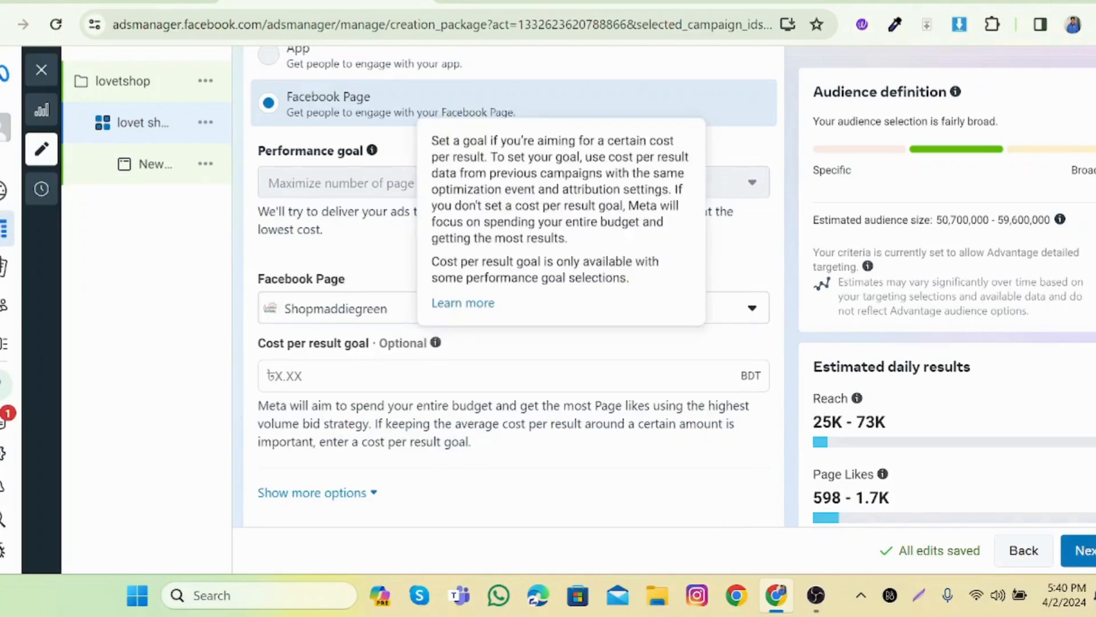
Step: Keep the ad set on a daily budget and set the amount to 5000 BDT
scroll(415, 394, down, 4)
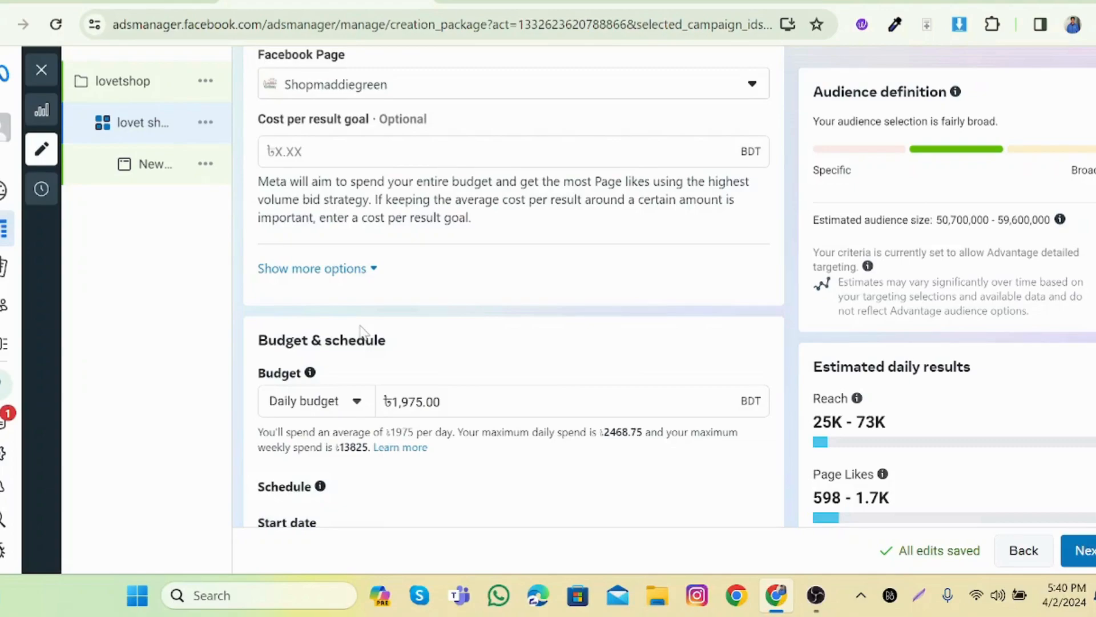
click(358, 401)
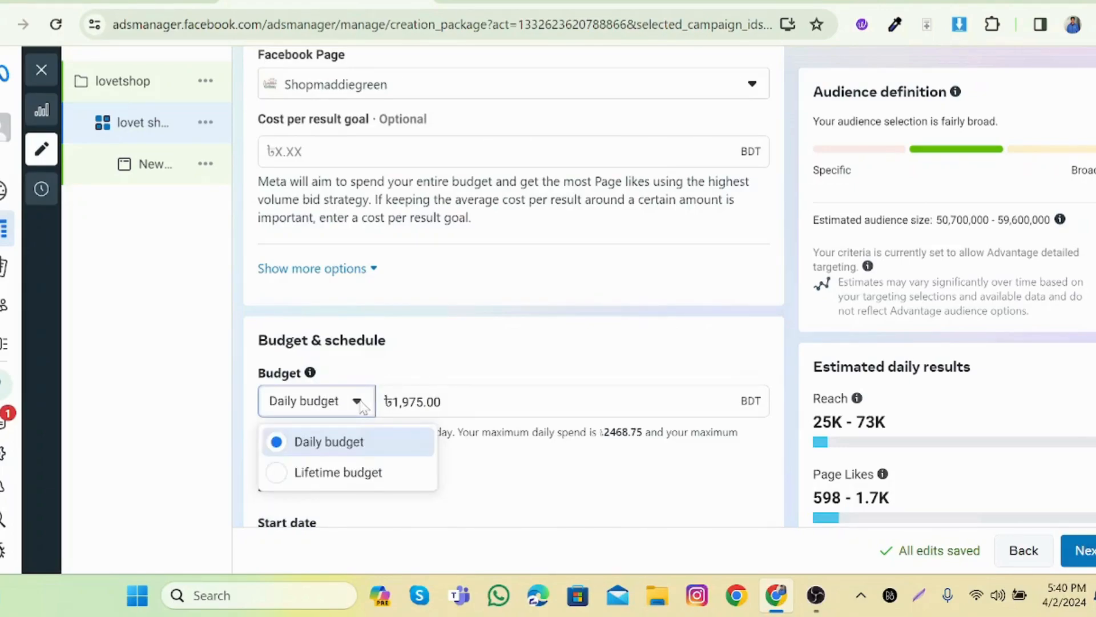
click(450, 366)
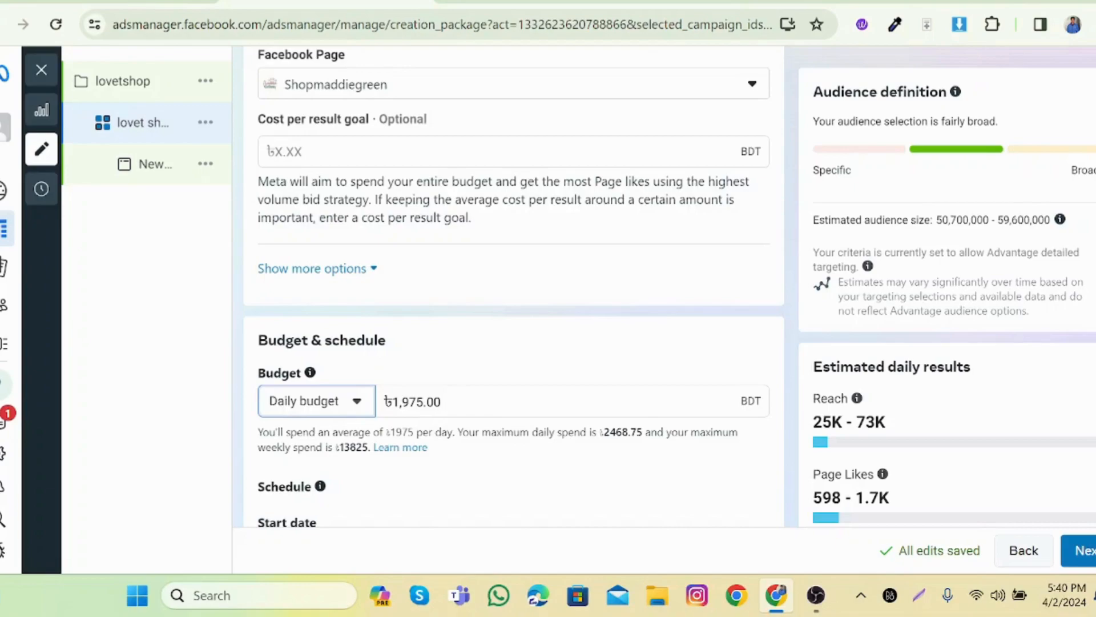
drag(424, 402, 392, 402)
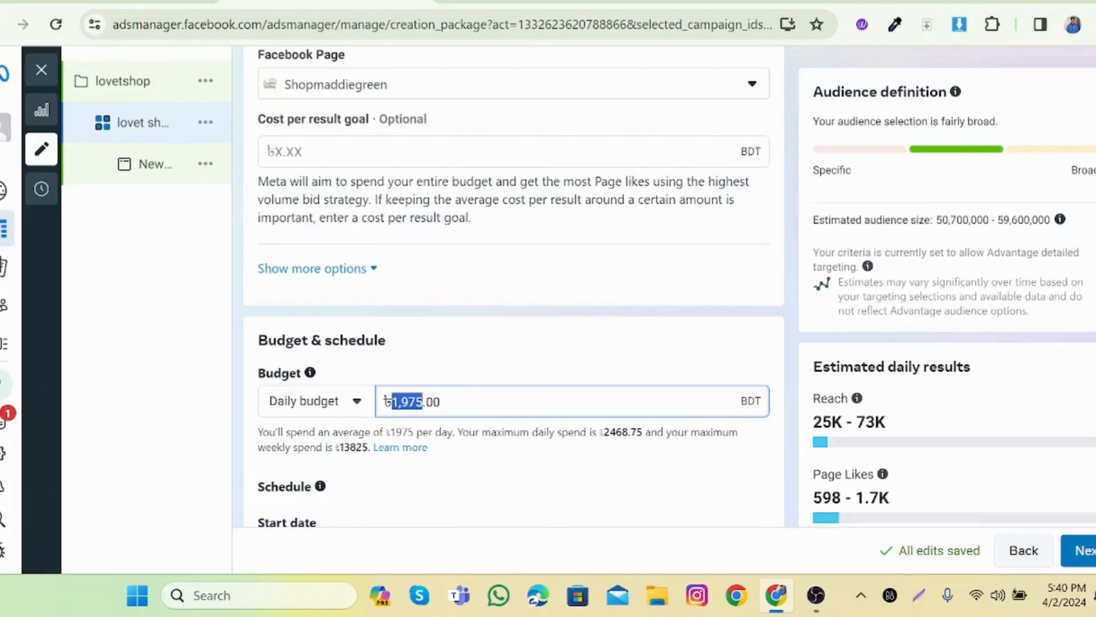
key(BackSpace)
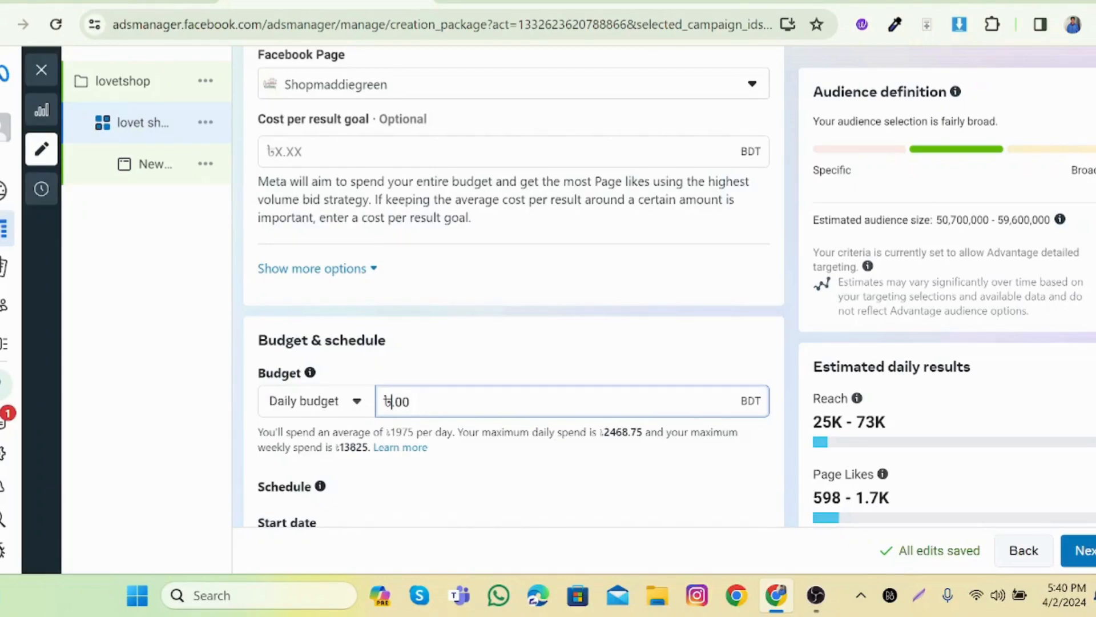
text(5)
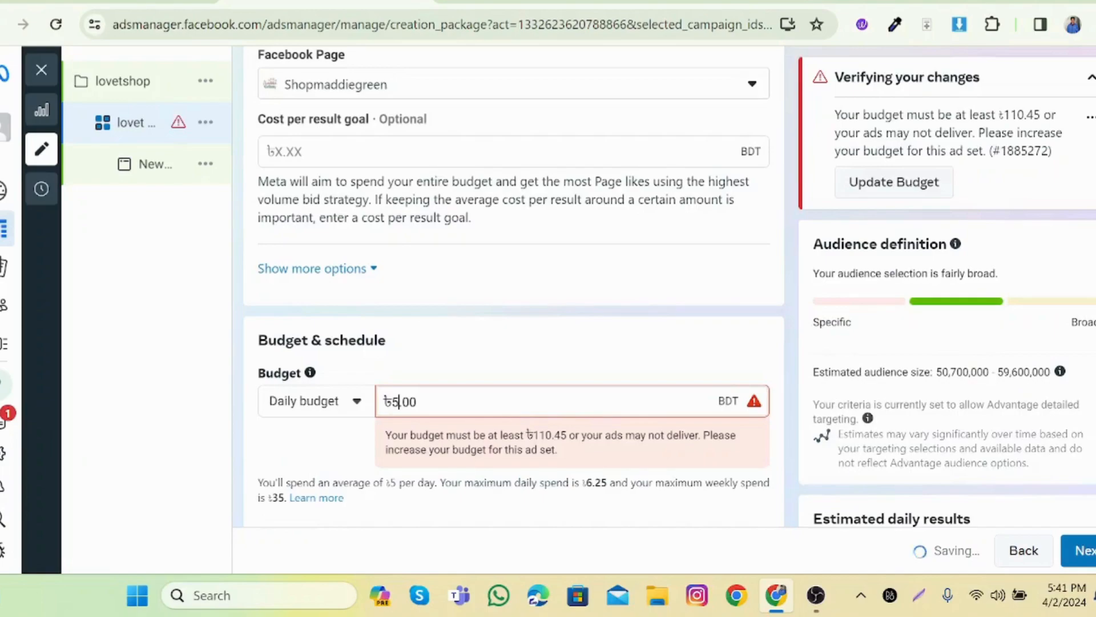
text(000)
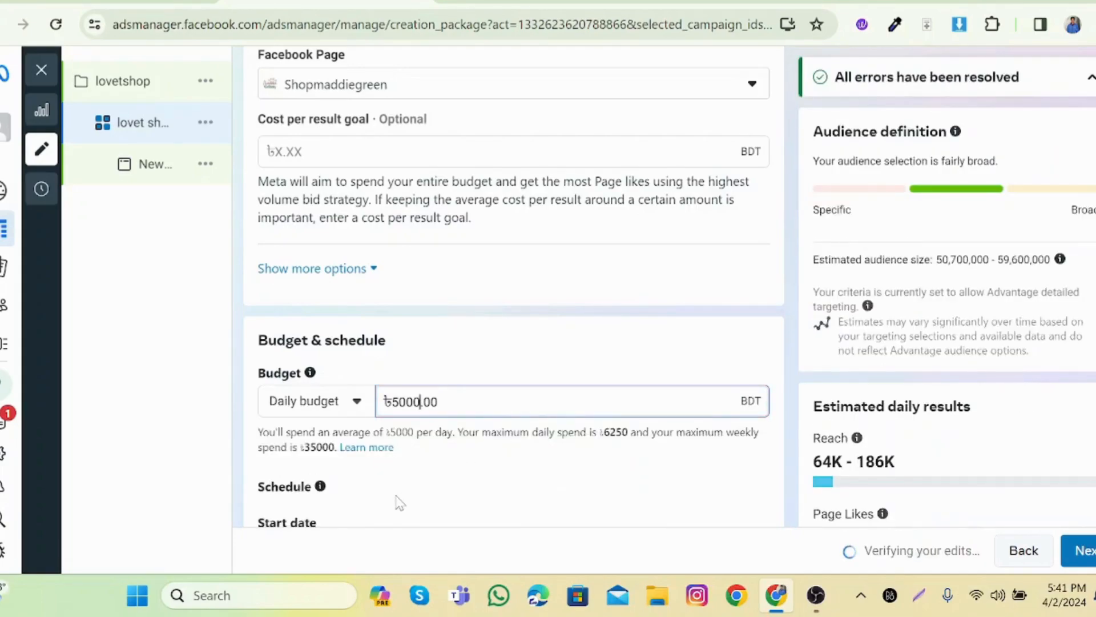
Step: Review the estimated daily results, start and end date, budget scheduling and ad scheduling settings of the ad set
scroll(400, 502, down, 1)
scroll(400, 504, down, 1)
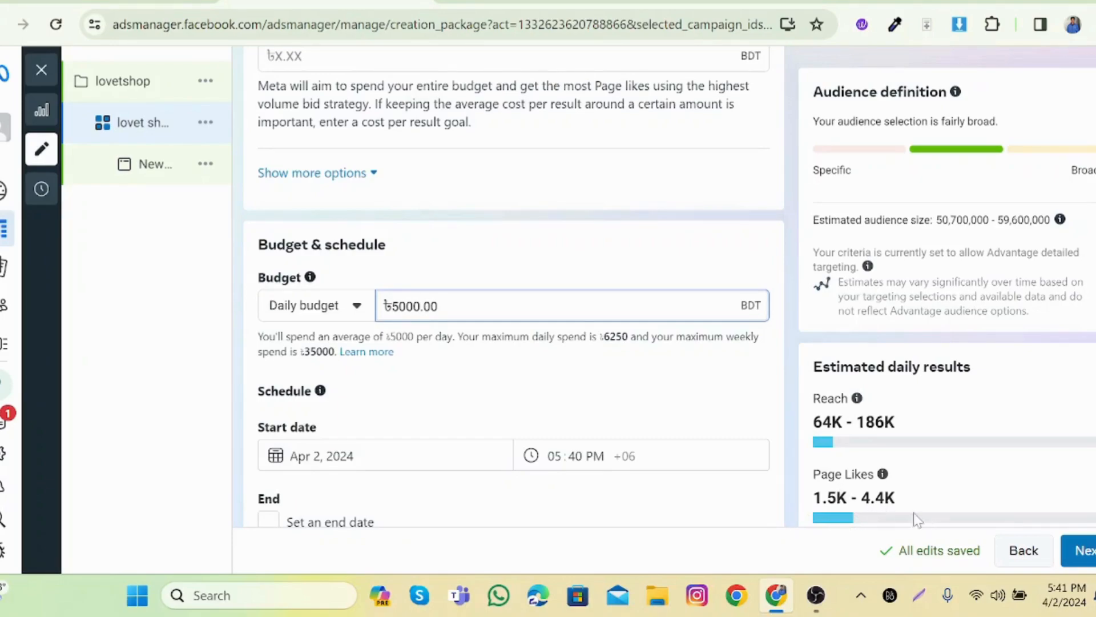
mouse_move(854, 461)
scroll(525, 353, down, 2)
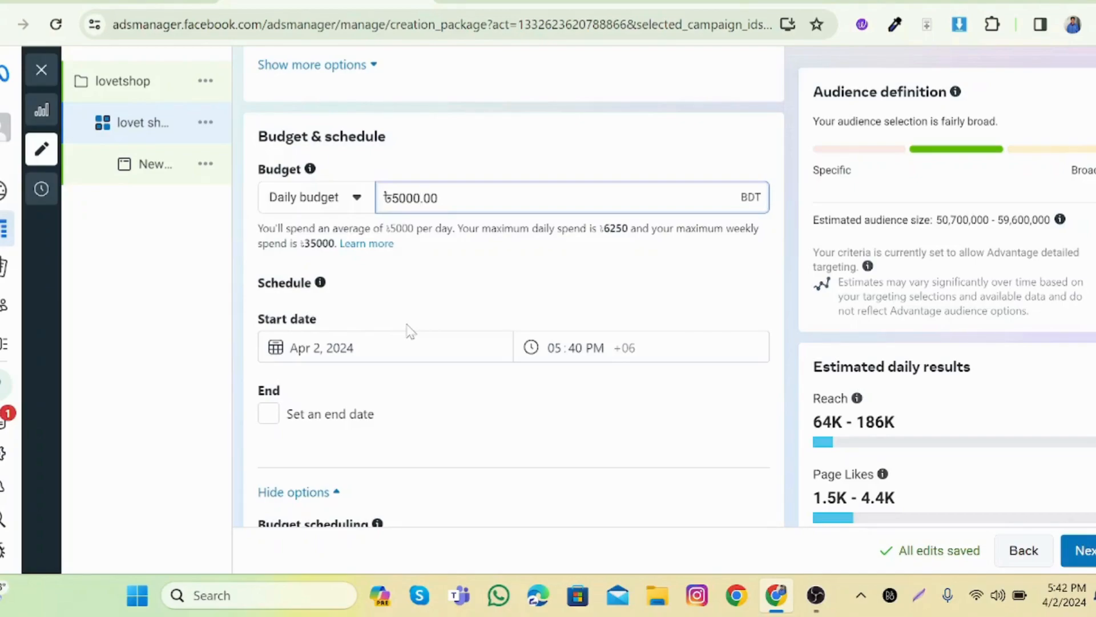
scroll(409, 332, down, 1)
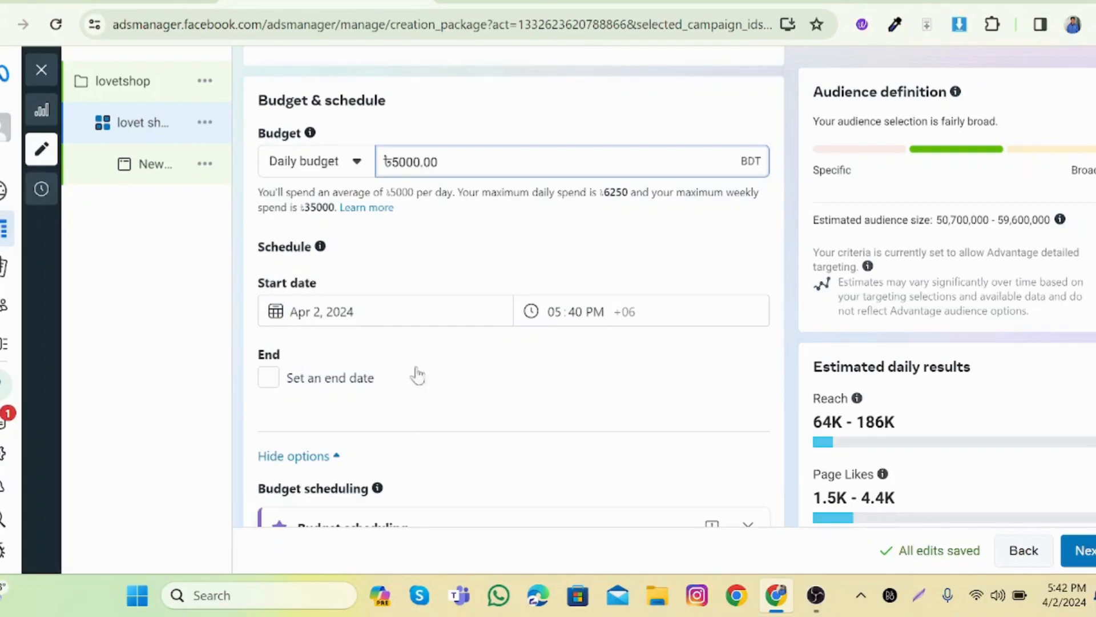
scroll(448, 401, down, 2)
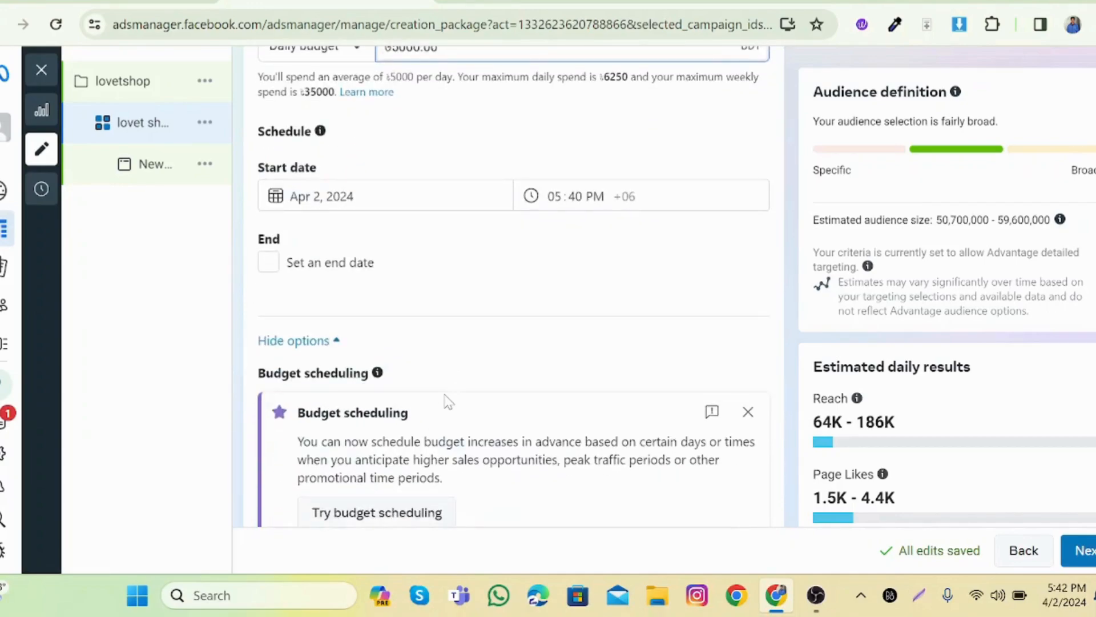
scroll(448, 401, down, 4)
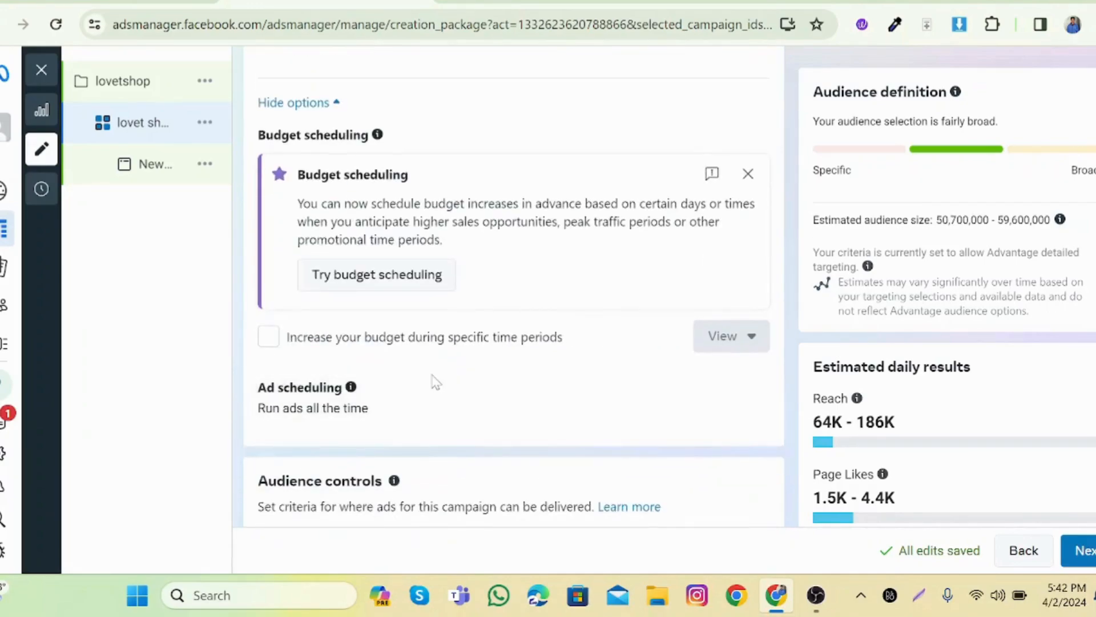
scroll(270, 346, down, 3)
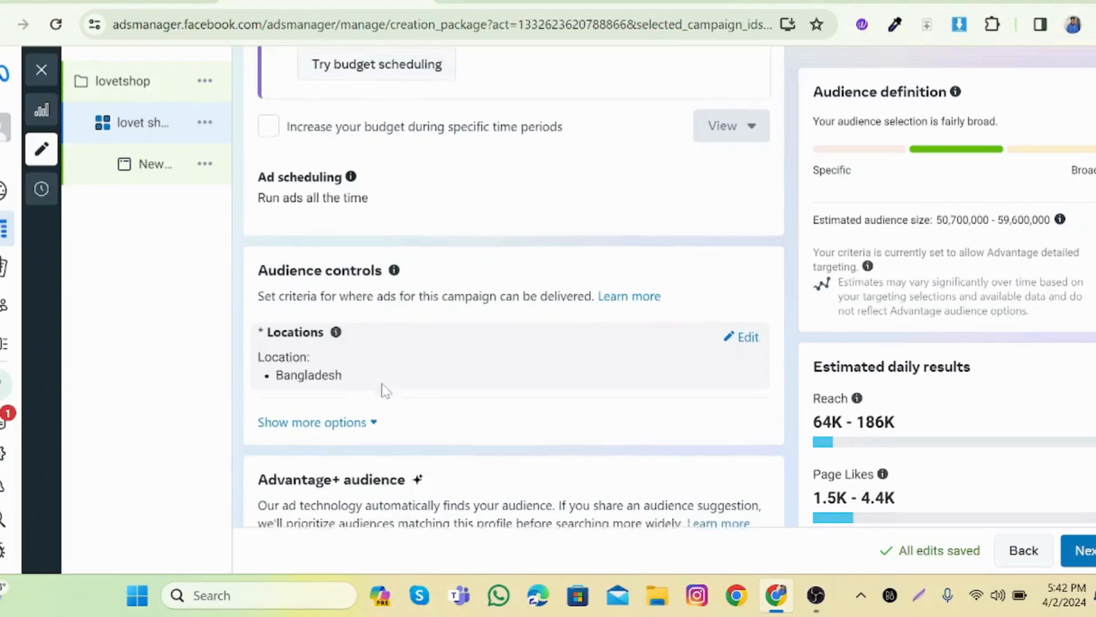
Step: Open the audience locations for editing and check the choices for including or excluding places
scroll(381, 387, down, 3)
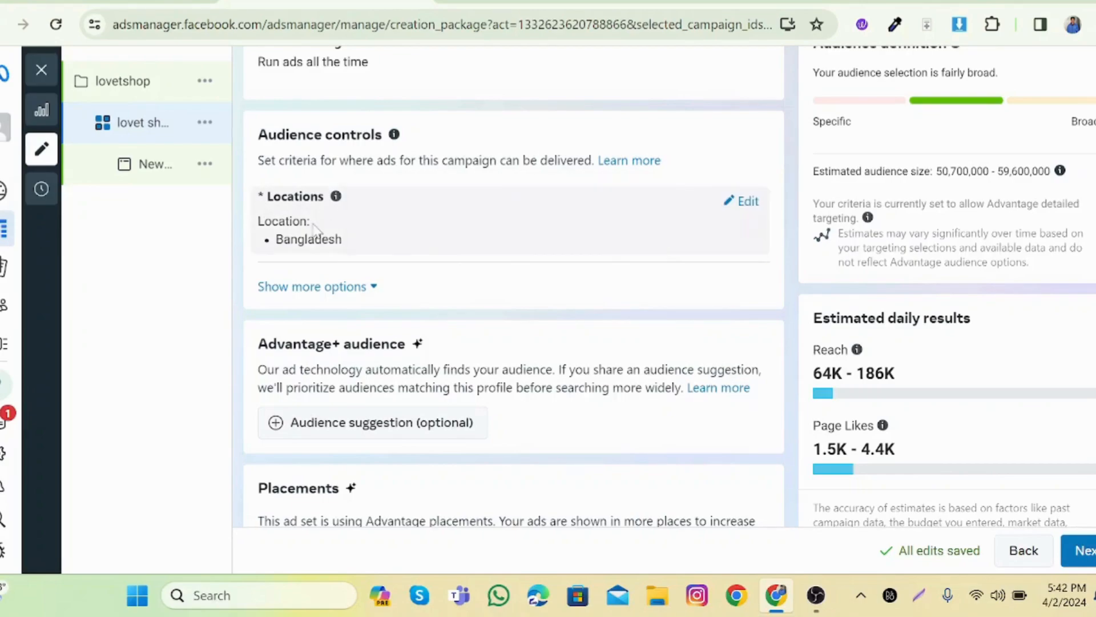
click(746, 202)
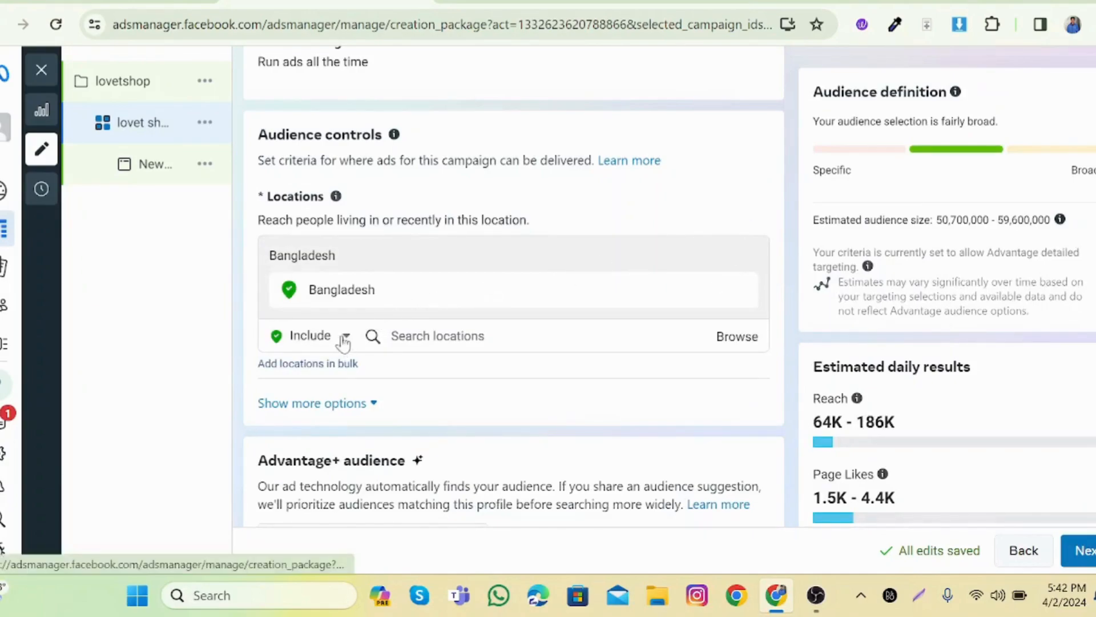
click(286, 339)
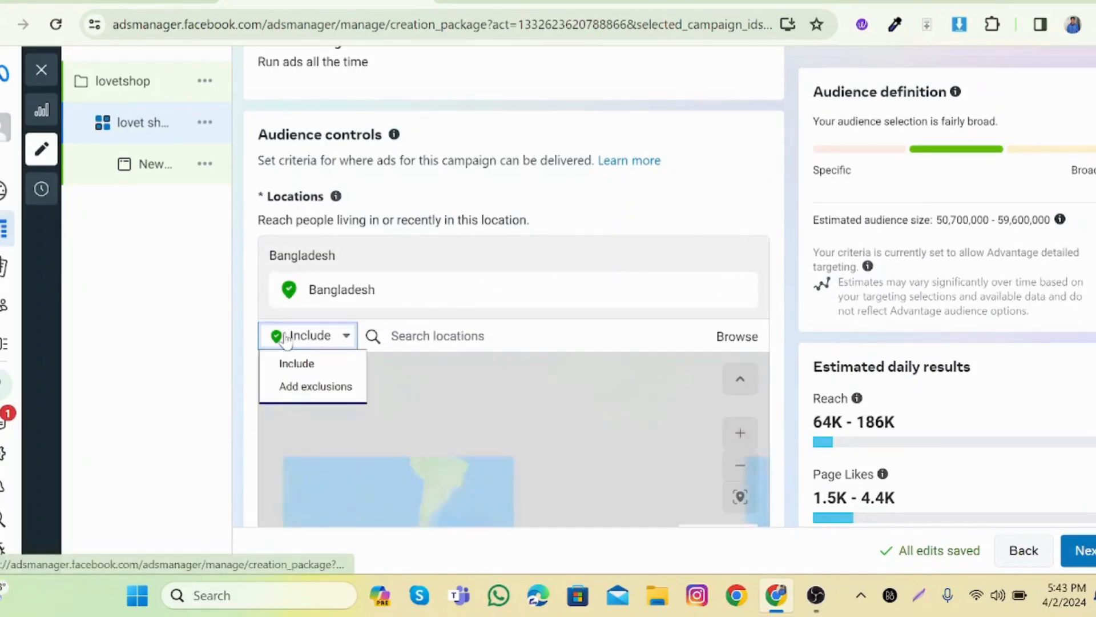
scroll(432, 431, up, 2)
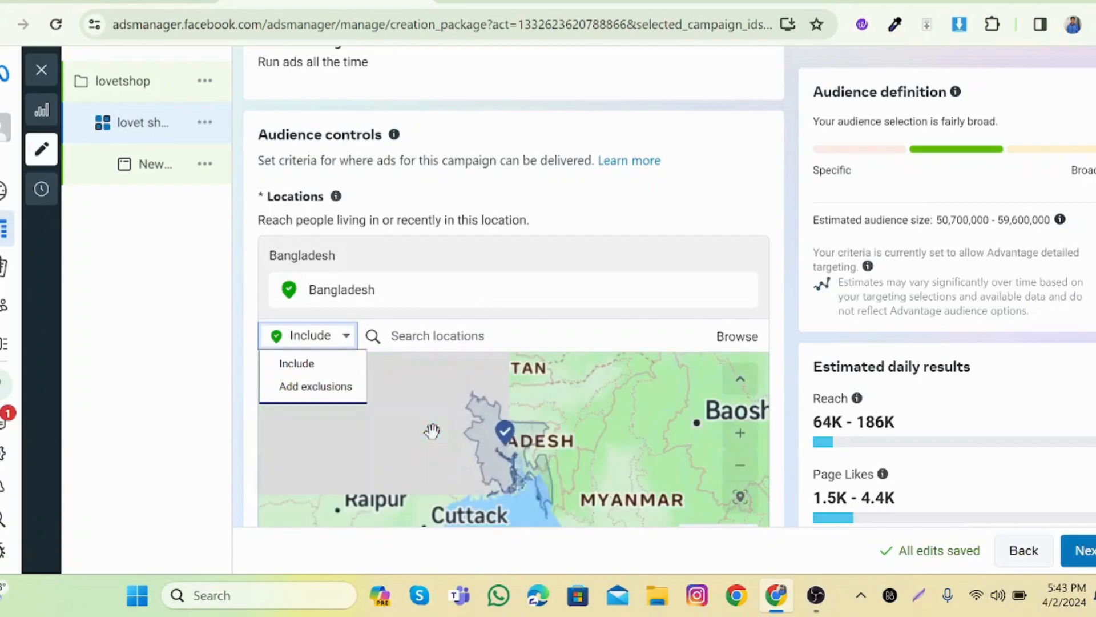
click(503, 455)
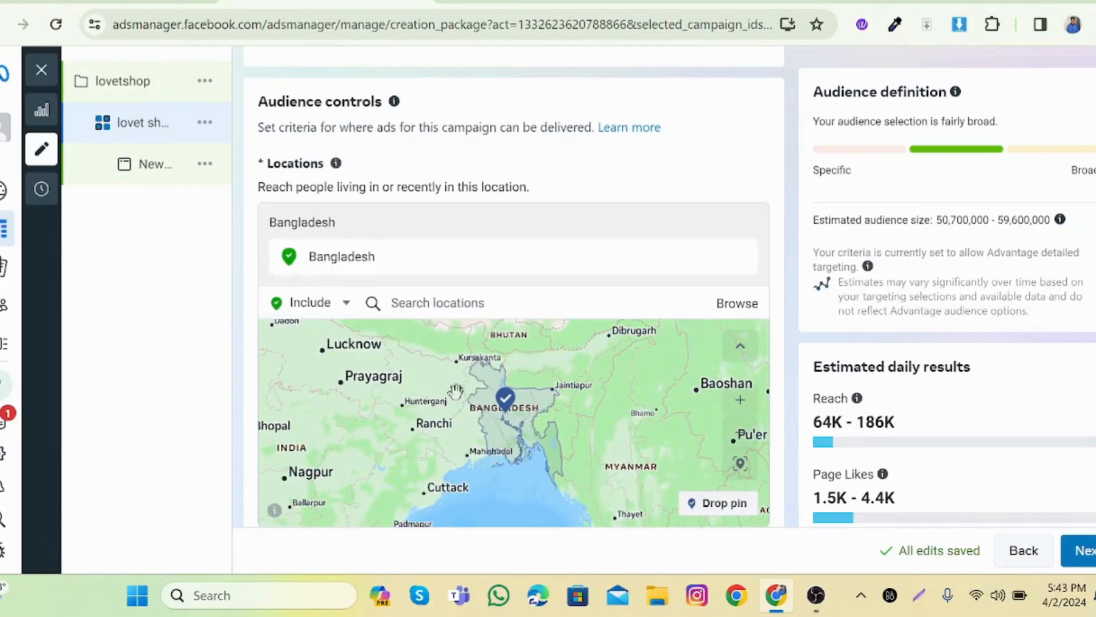
Step: Switch the location entry mode from including to adding exclusions and check how excluded locations can be searched
click(346, 304)
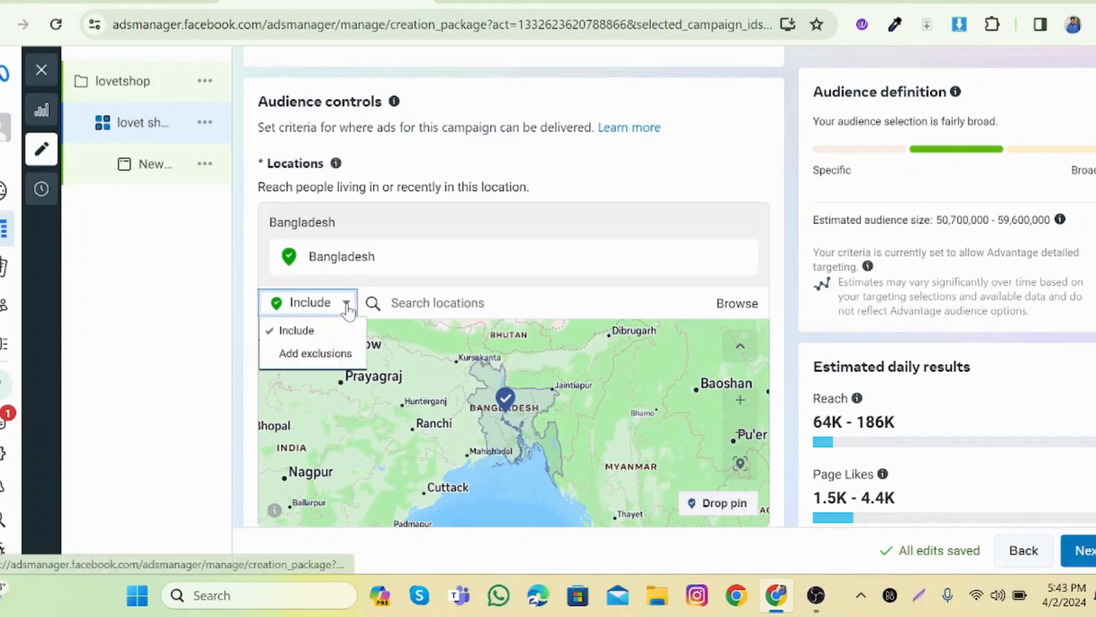
click(335, 354)
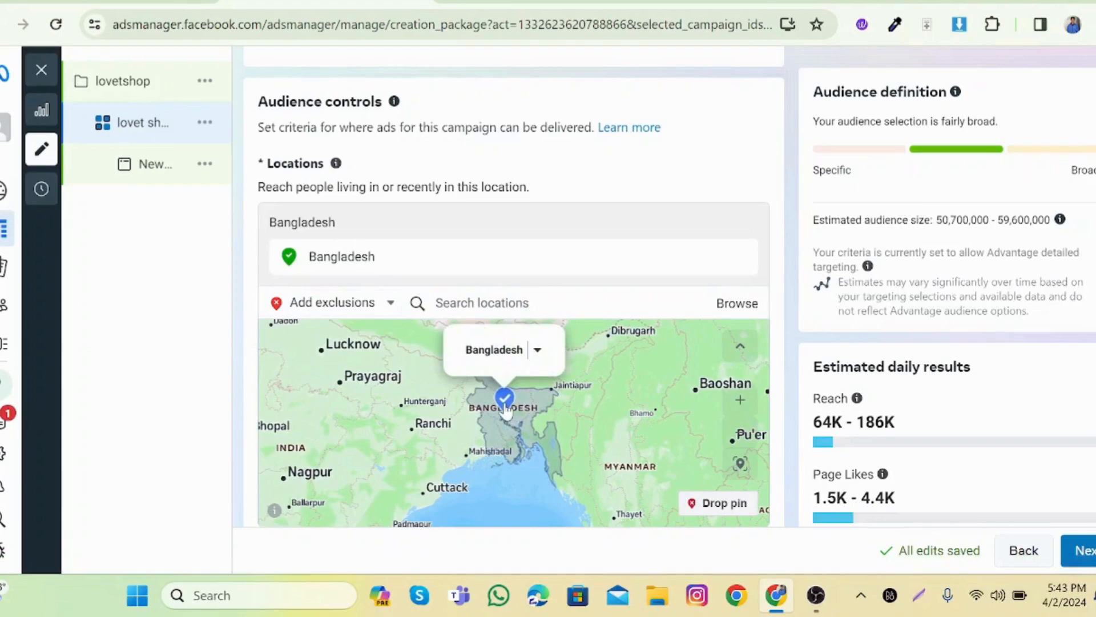
click(482, 303)
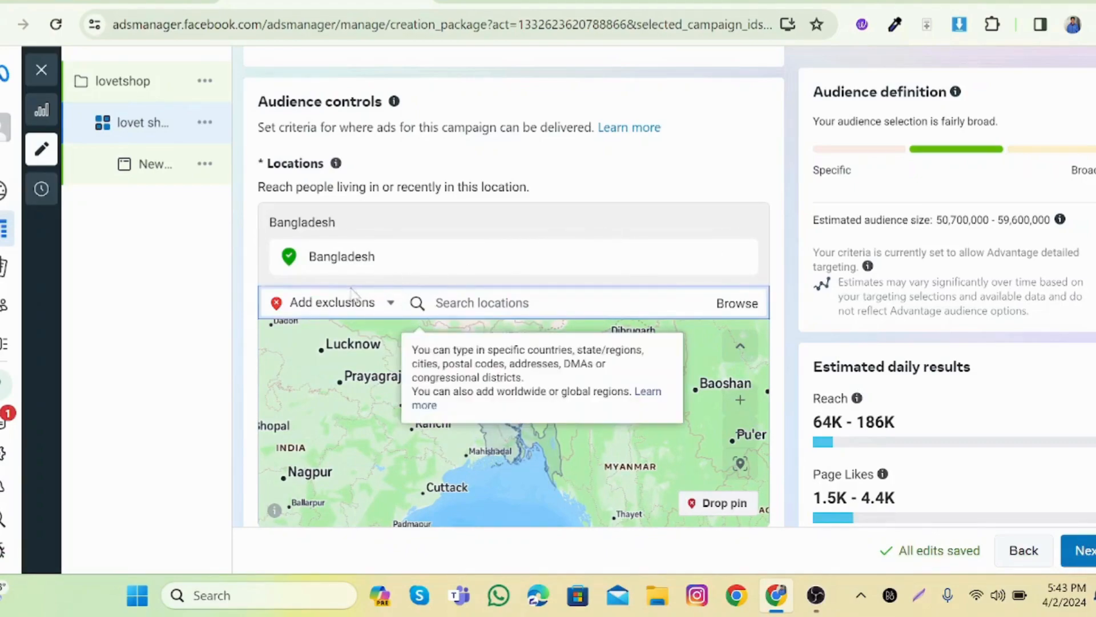
click(309, 304)
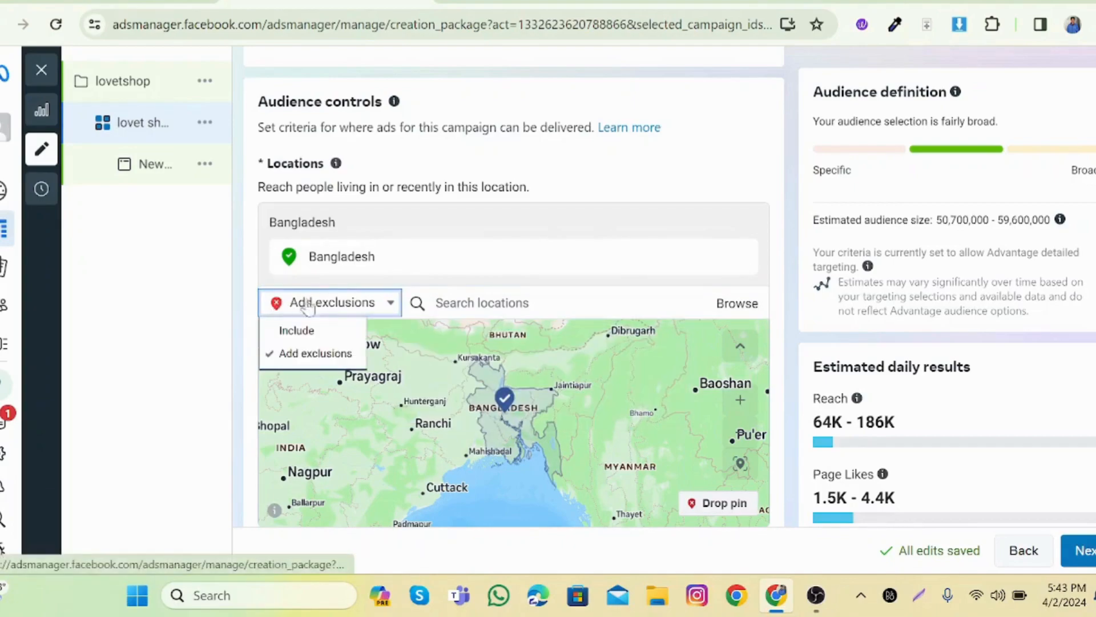
click(516, 413)
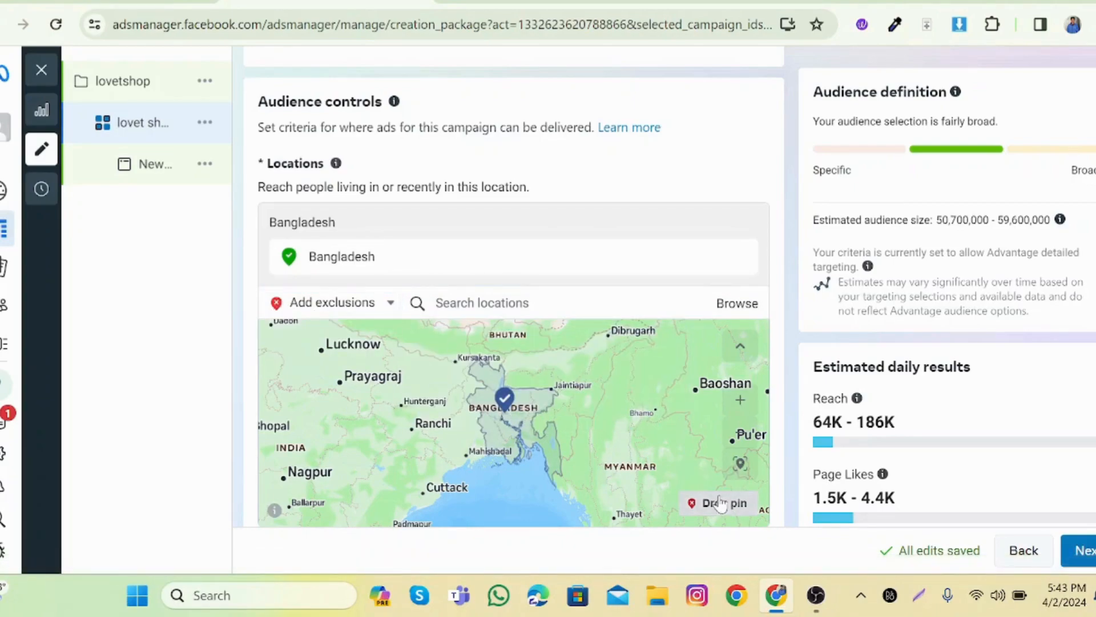
Step: Drop an exclusion pin on central Bangladesh in the locations map, at about 23.85, 90.21
mouse_move(620, 257)
scroll(634, 289, down, 6)
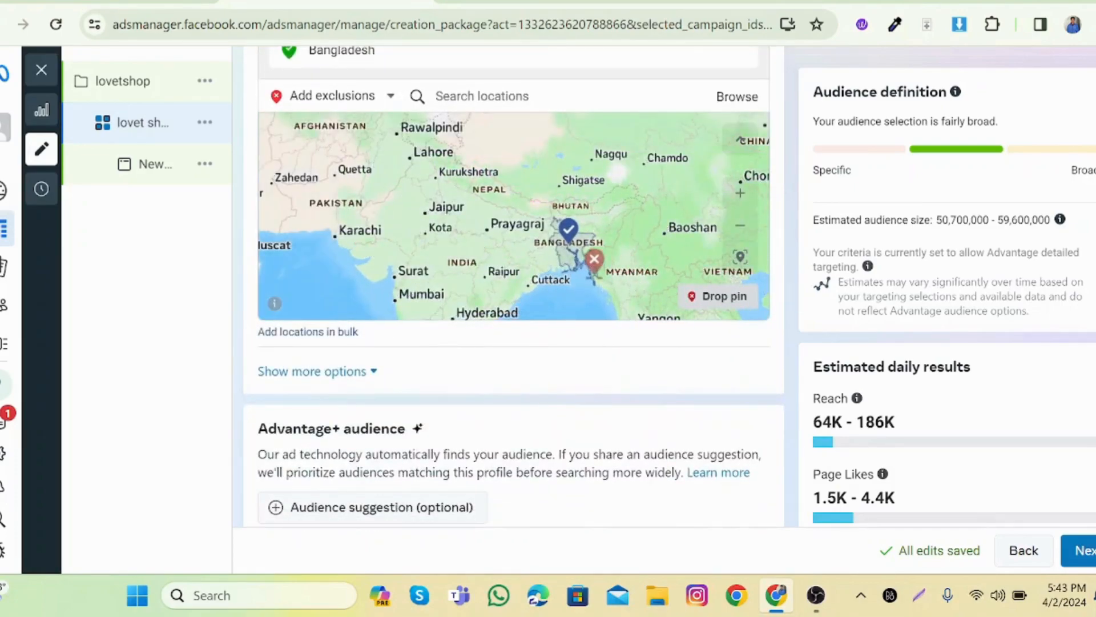
click(571, 244)
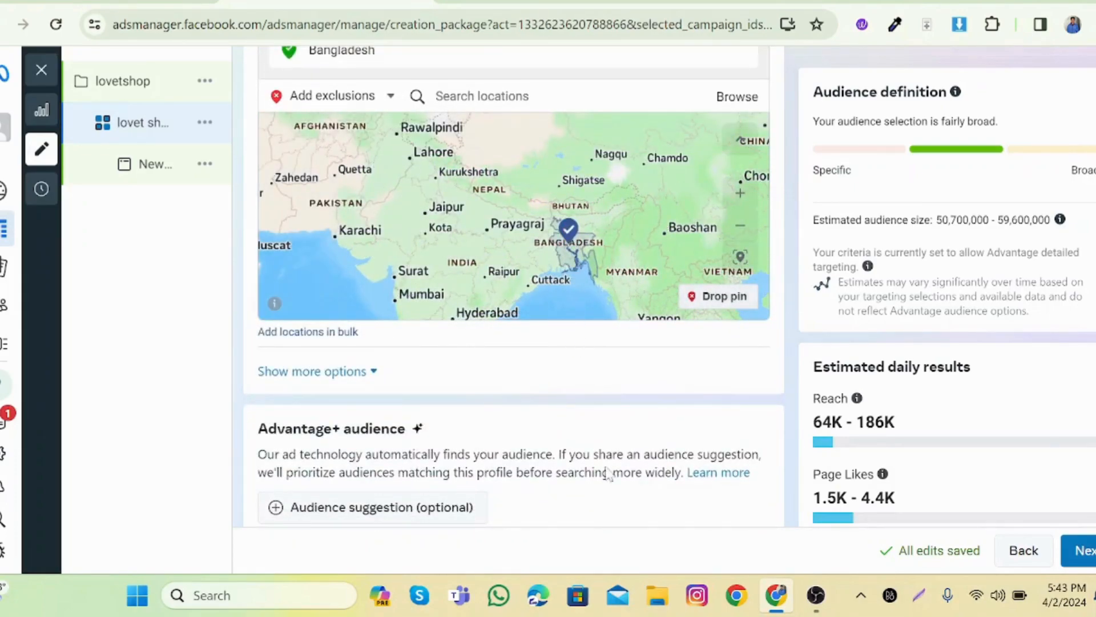
Step: Check the ad set's Advantage+ audience and placements sections and continue to the ad level
scroll(610, 474, down, 1)
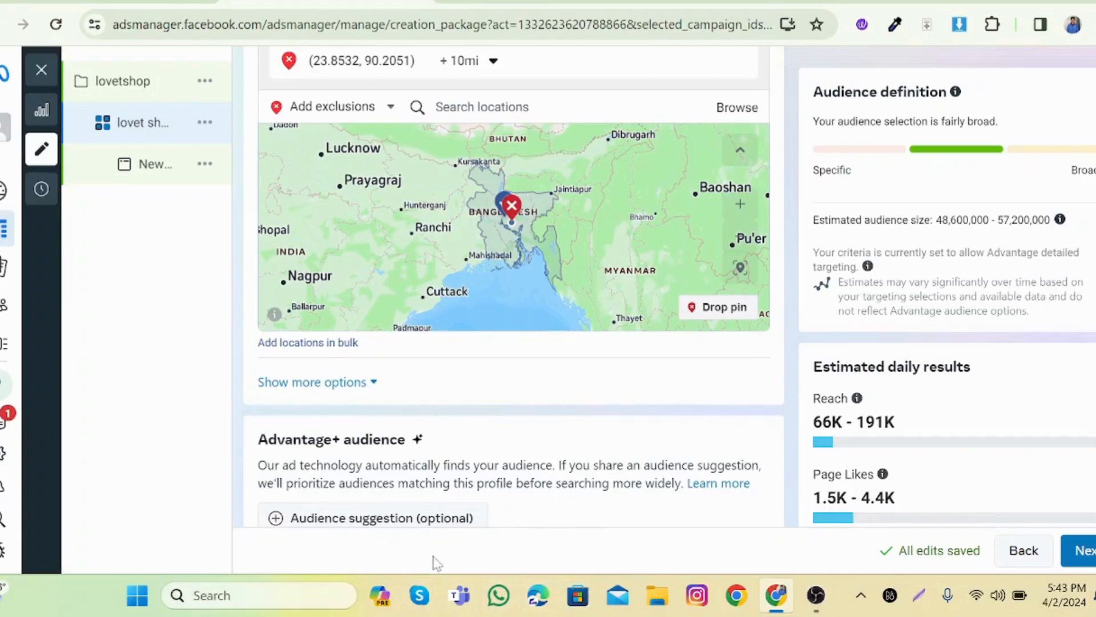
scroll(470, 450, down, 3)
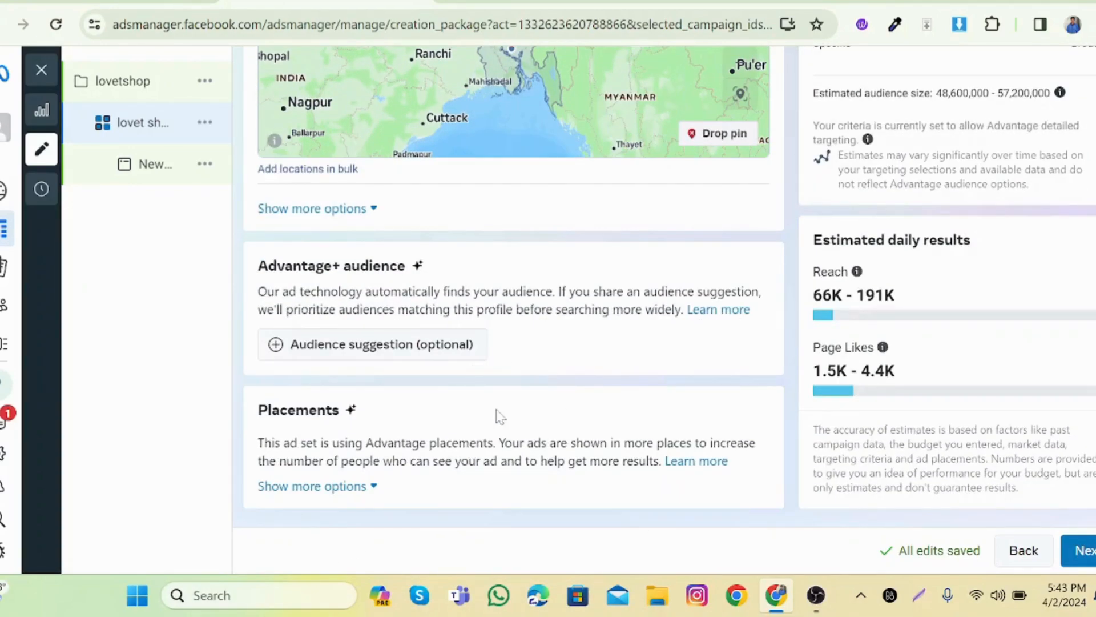
scroll(497, 416, up, 10)
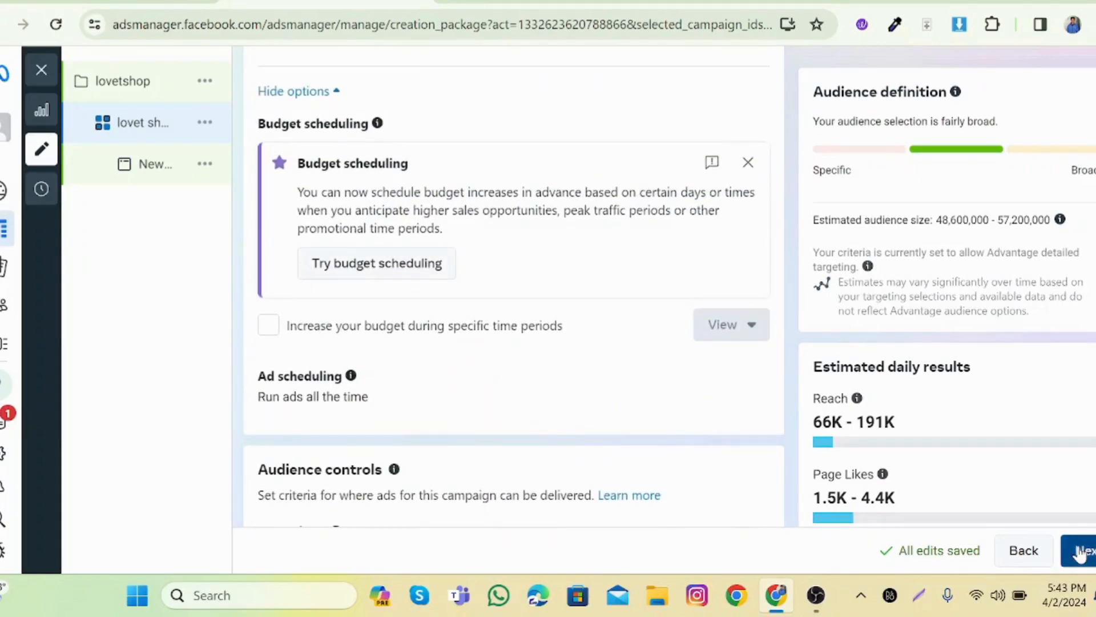
click(1079, 552)
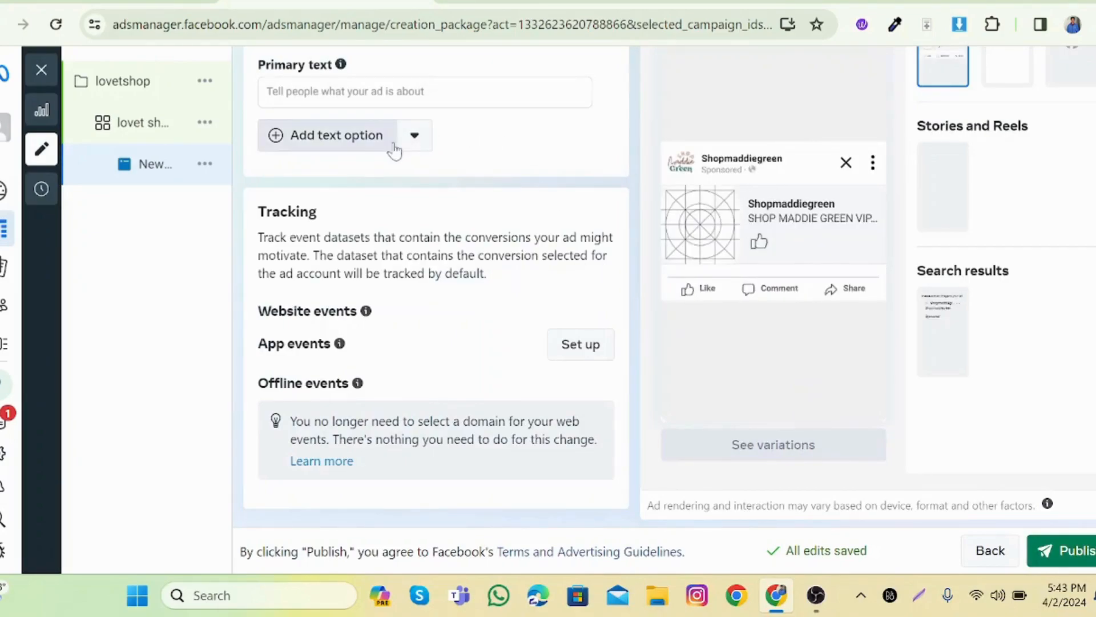
Step: Try a second primary text option reading "sho" and remove that option again
click(355, 147)
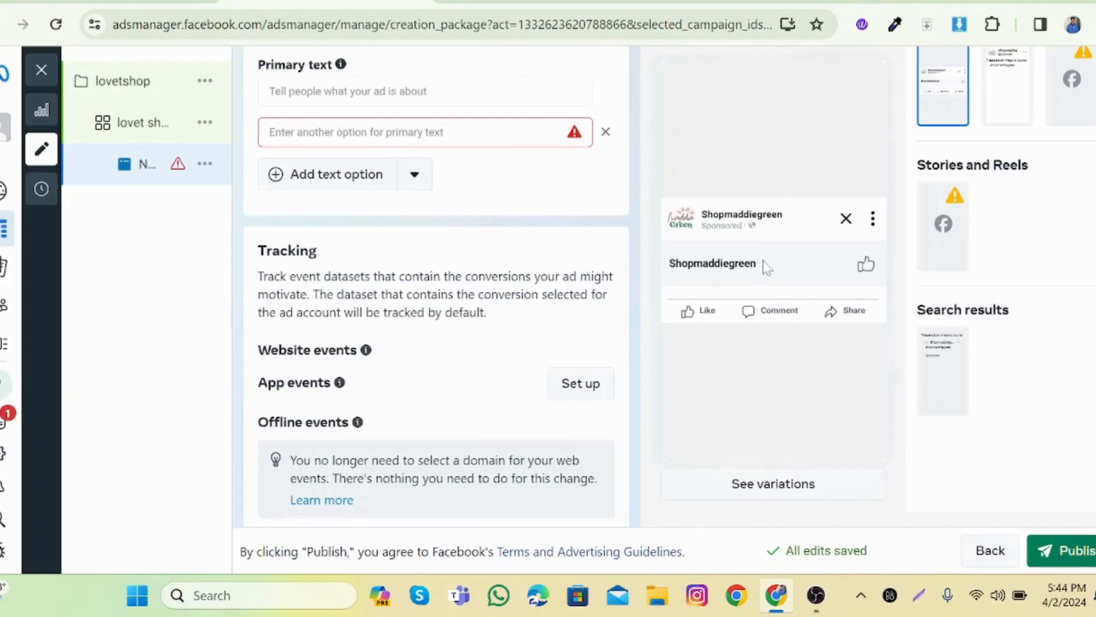
drag(742, 259, 596, 252)
click(391, 131)
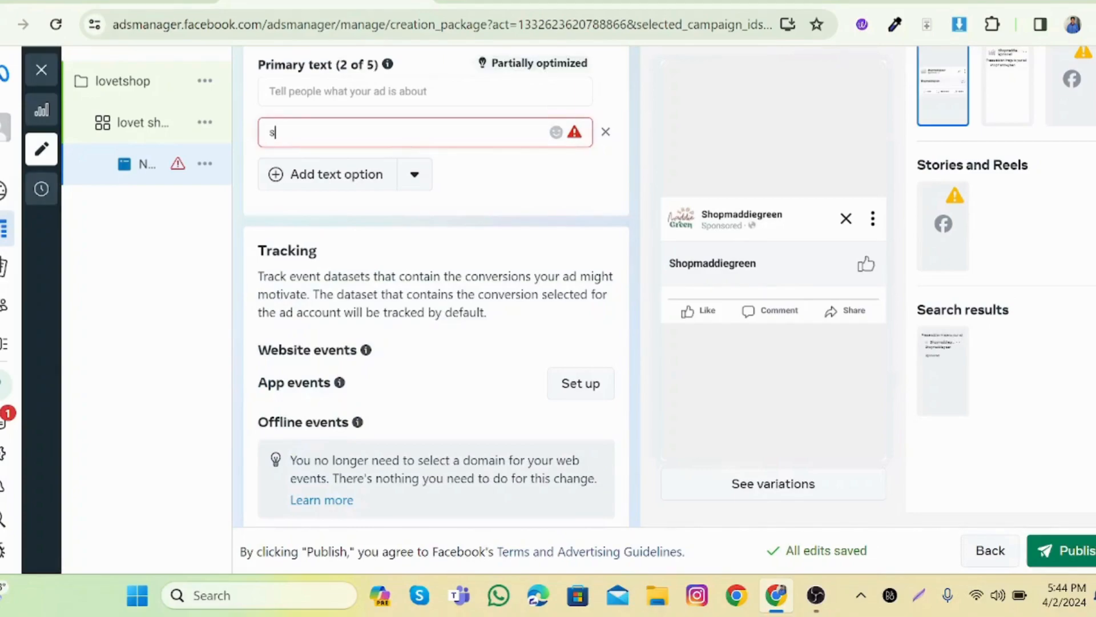
text(sho)
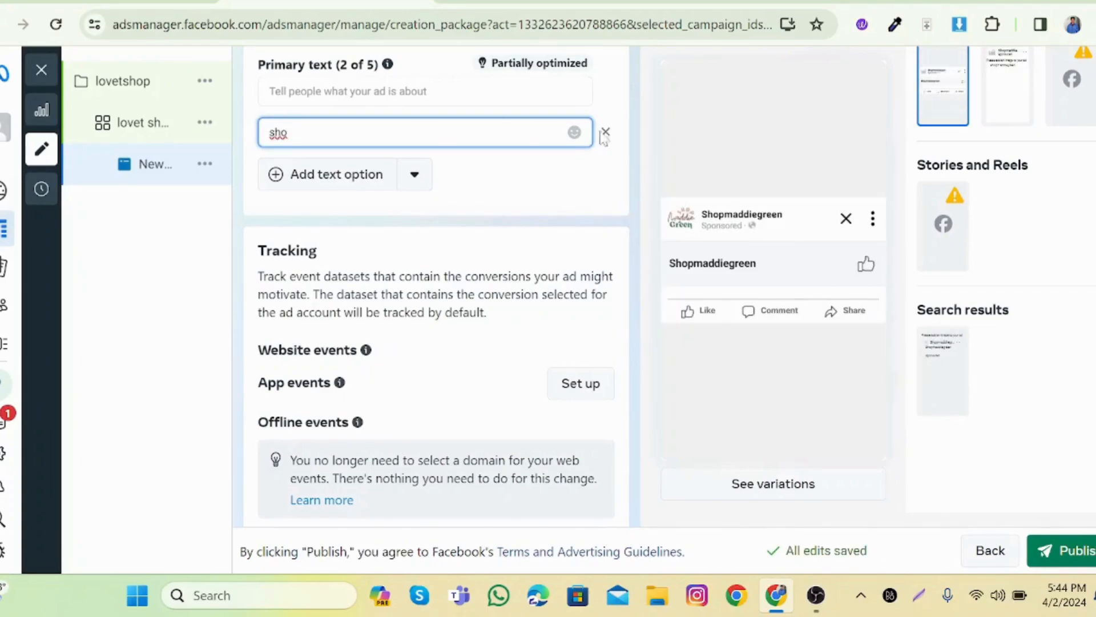
click(606, 132)
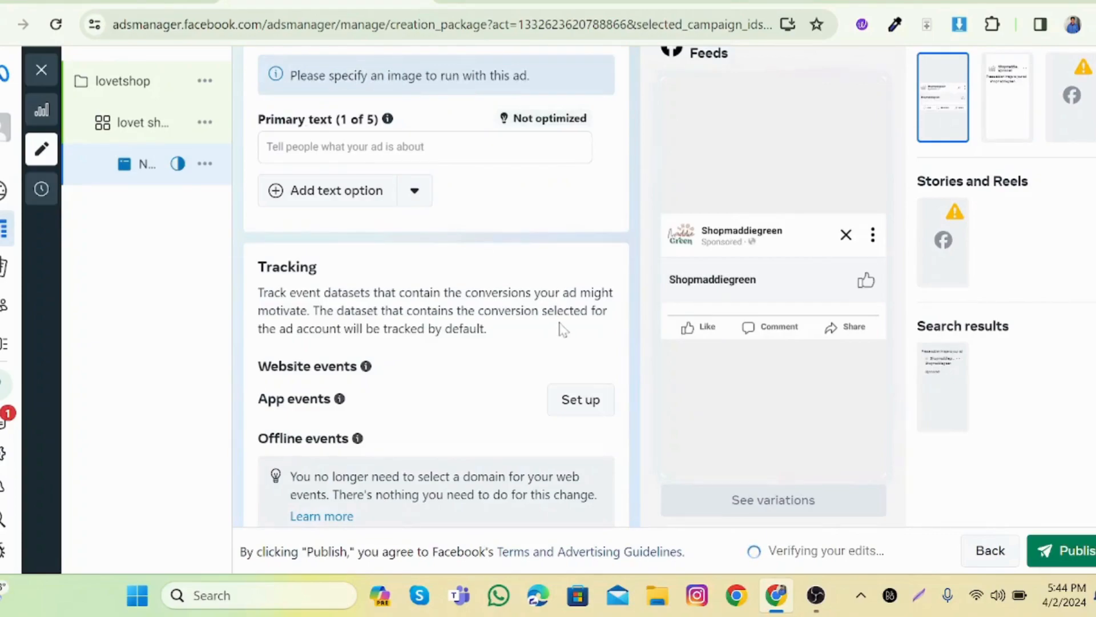
Step: Look over the ad's tracking section and switch the ad preview off and back on
scroll(531, 319, down, 1)
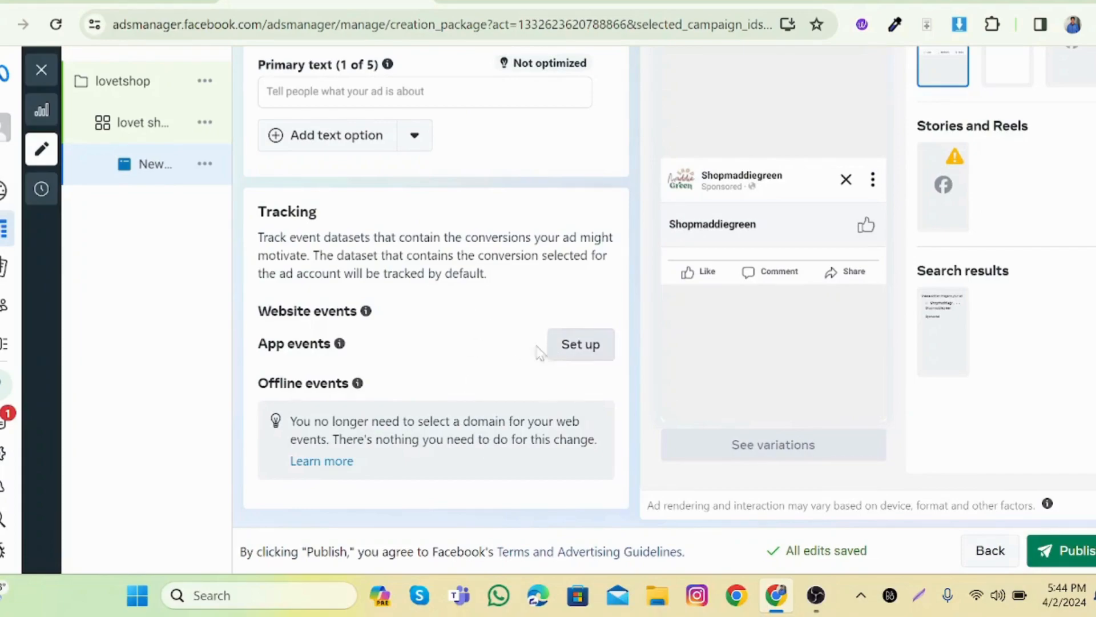
mouse_move(372, 324)
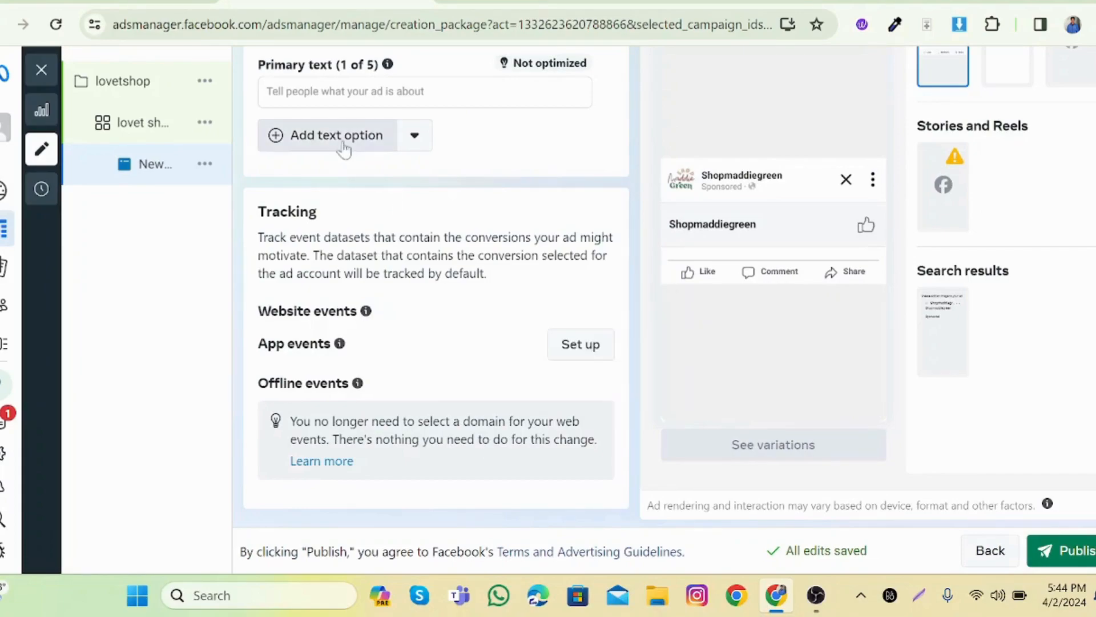
scroll(695, 323, up, 3)
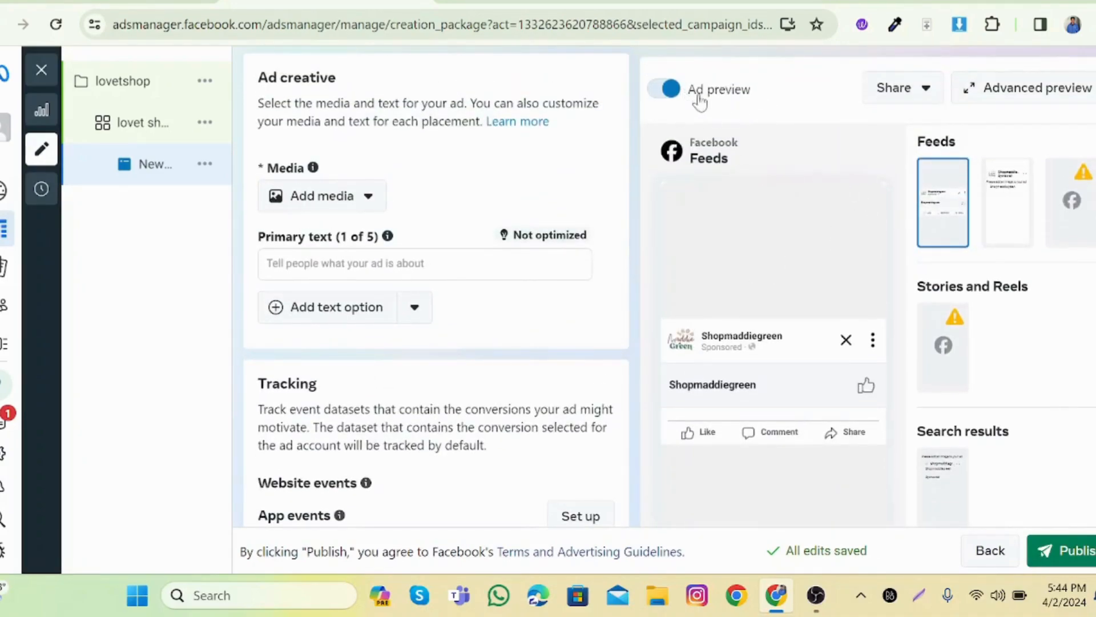
click(662, 91)
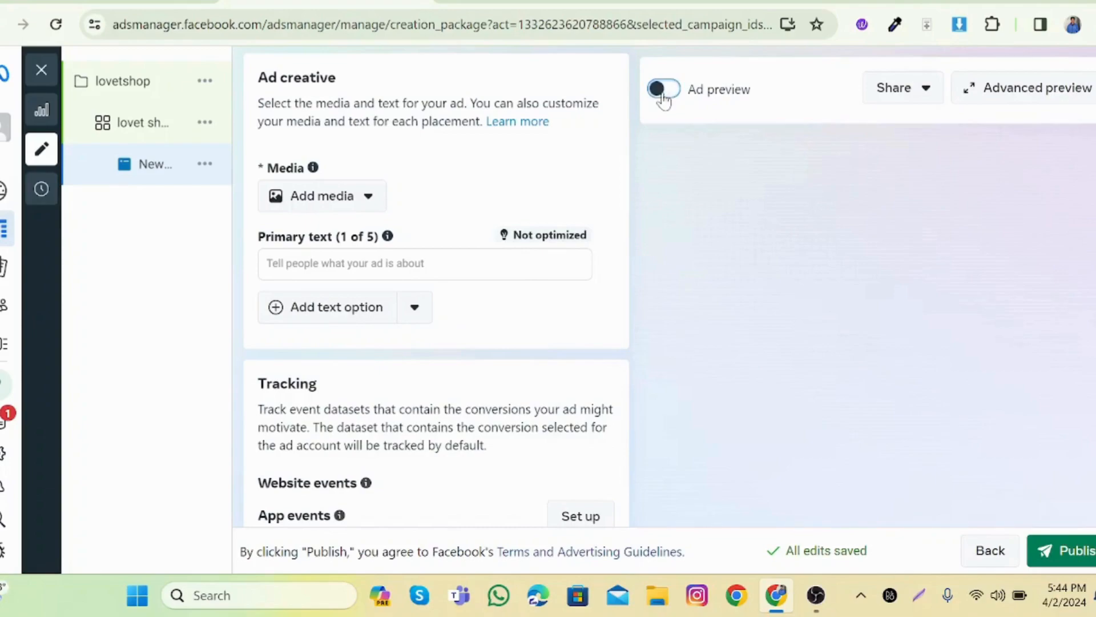
click(663, 90)
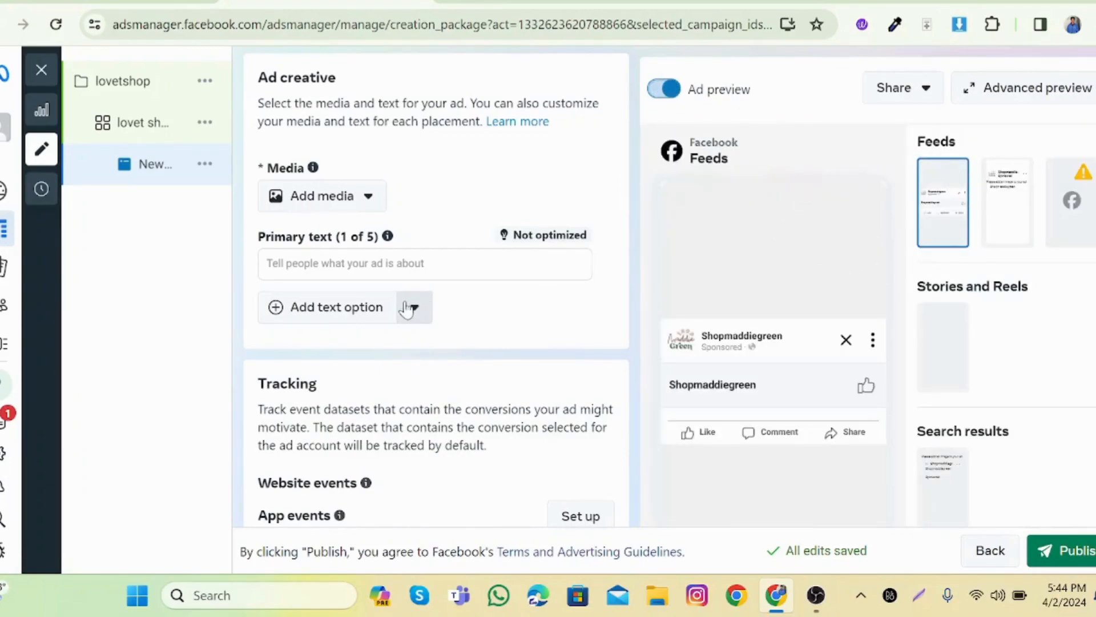
Step: Add the account image HAPPY FATHER'S DAY.png (1080 × 1080) as the ad's media and dismiss the text options recommendation
click(367, 206)
click(343, 252)
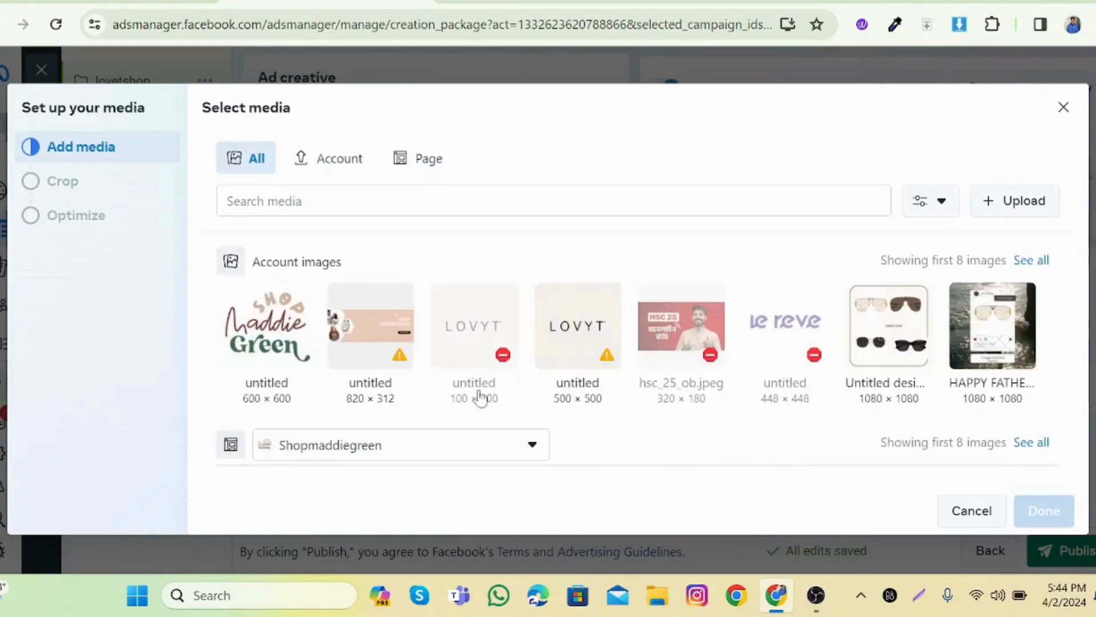
mouse_move(759, 399)
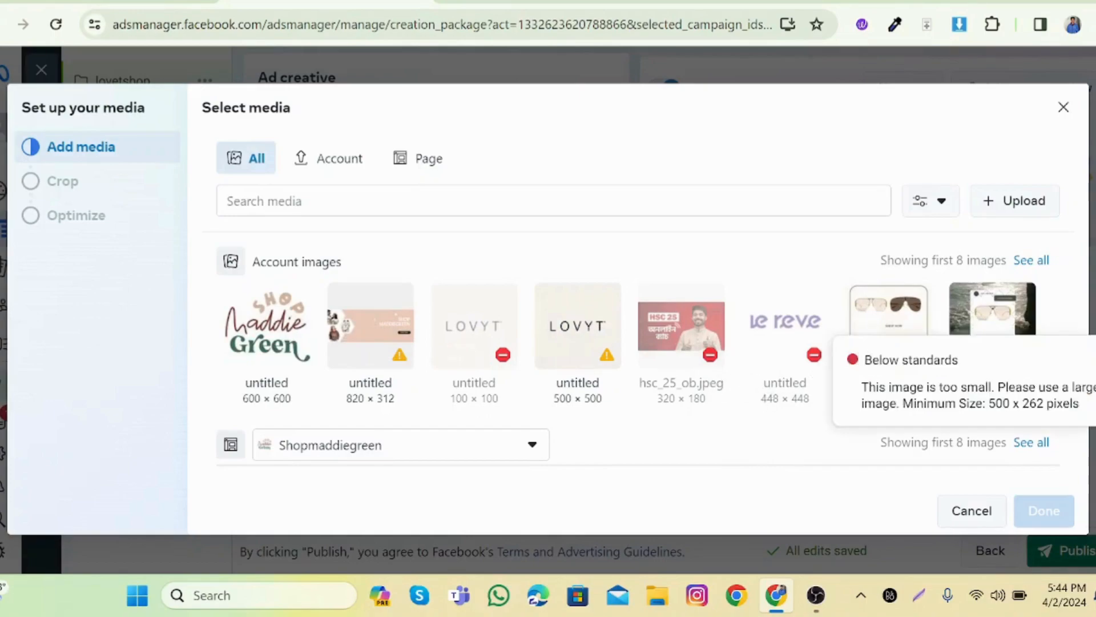
click(974, 334)
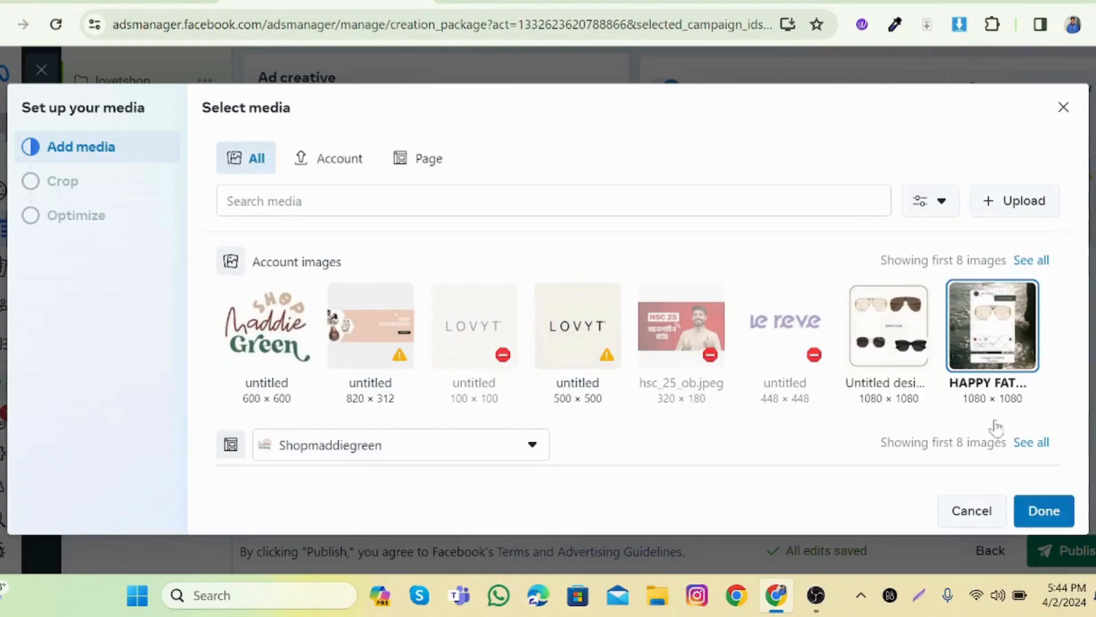
click(1044, 512)
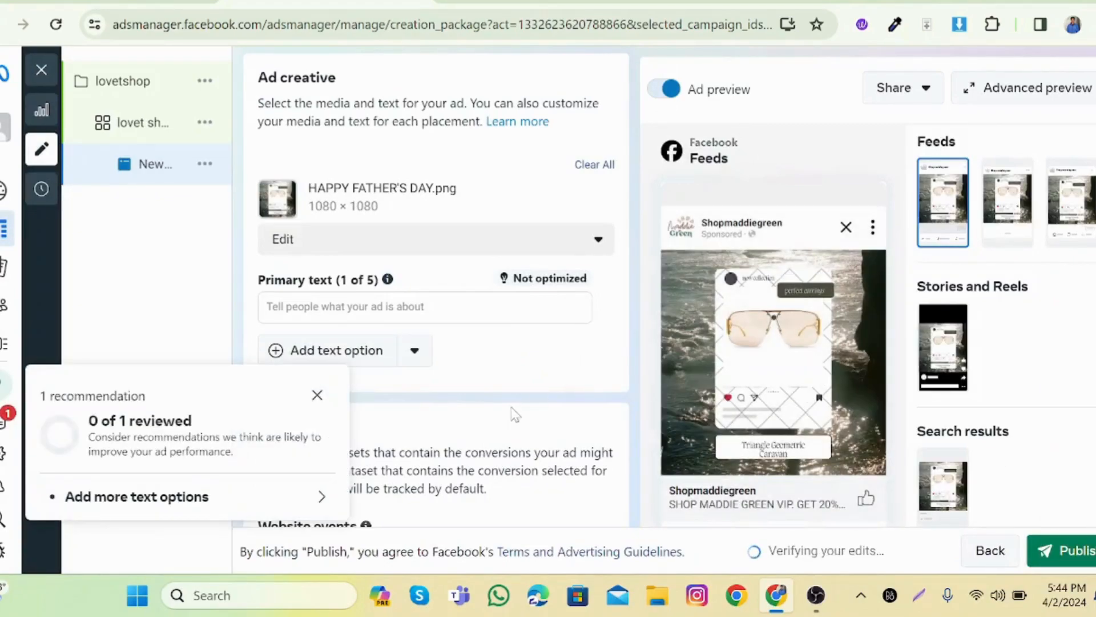
click(317, 395)
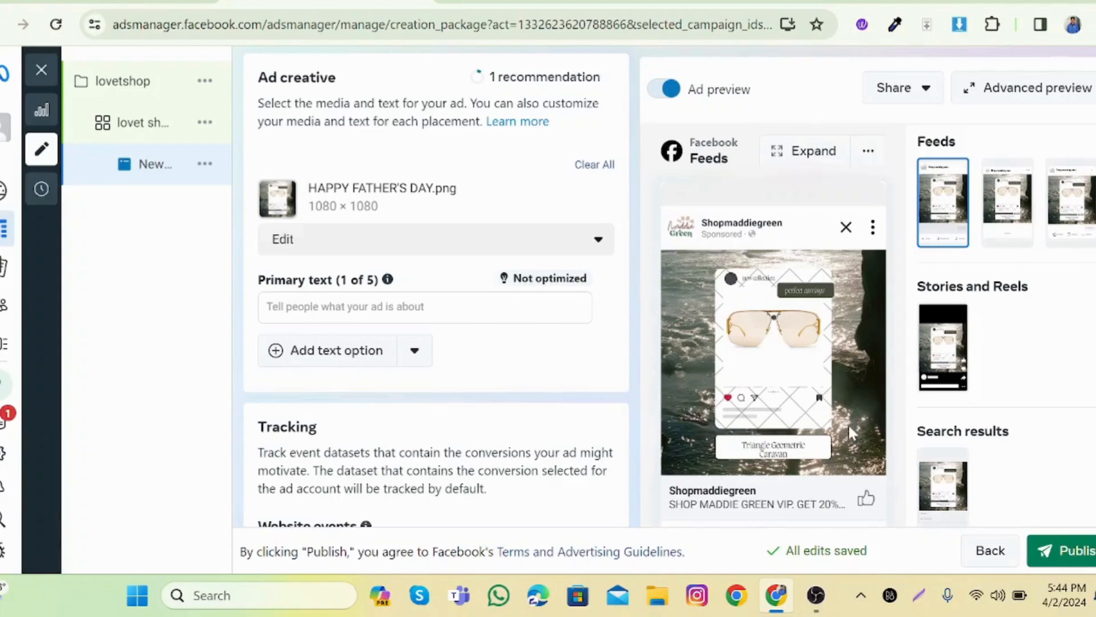
Step: Review the ad's creative and tracking settings, recheck the ad set's performance goal and Facebook Page, and return to the ad
scroll(851, 432, down, 2)
scroll(856, 423, up, 3)
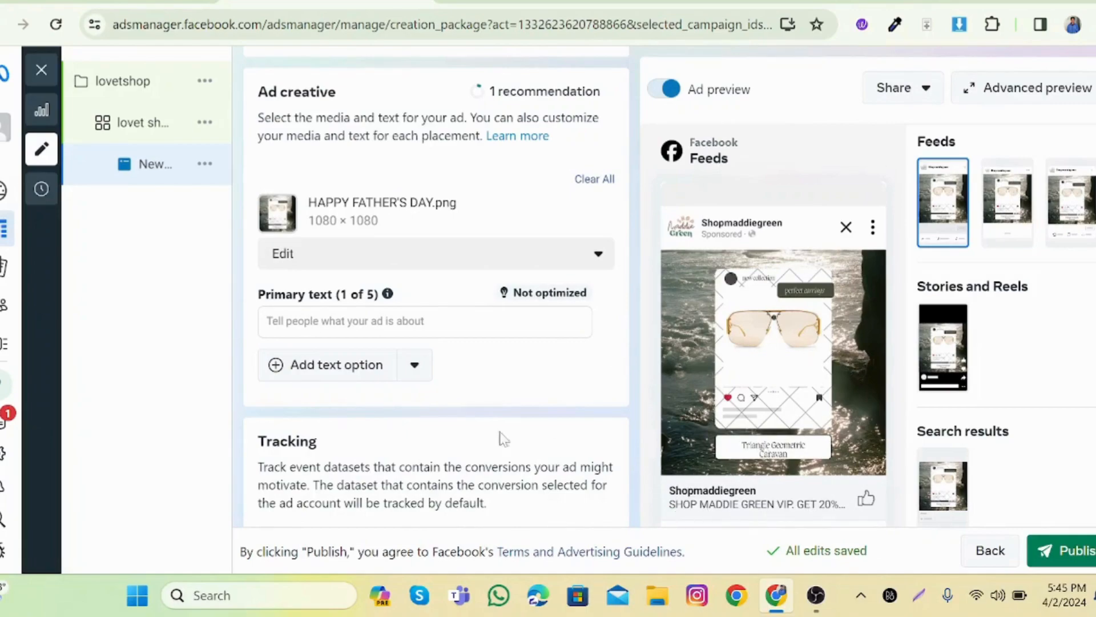
scroll(491, 444, down, 4)
mouse_move(341, 428)
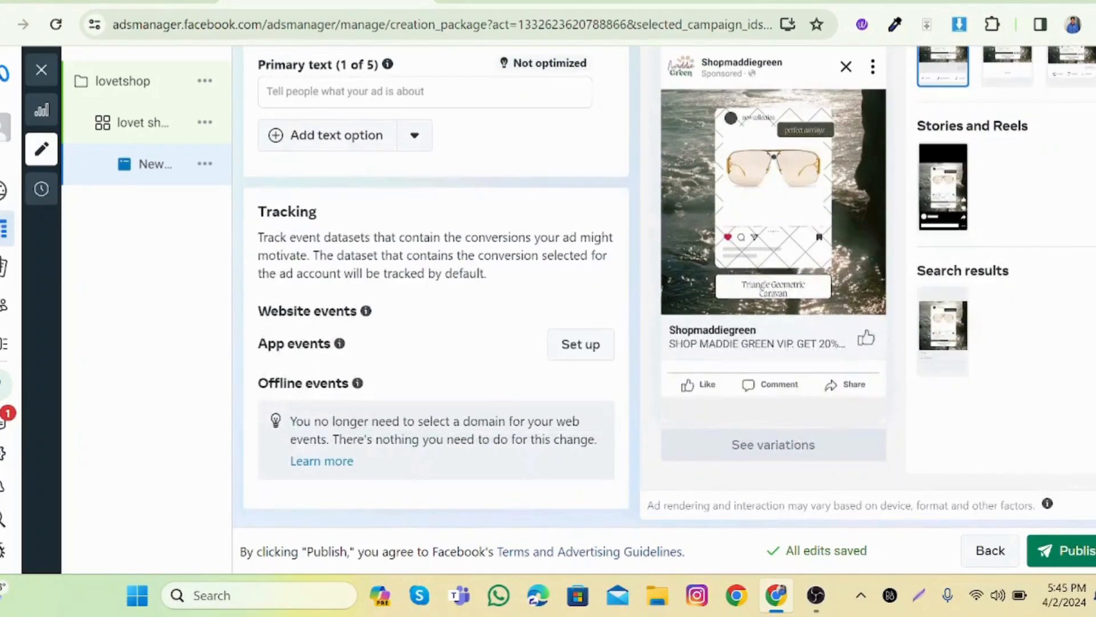
mouse_move(357, 383)
scroll(566, 190, up, 4)
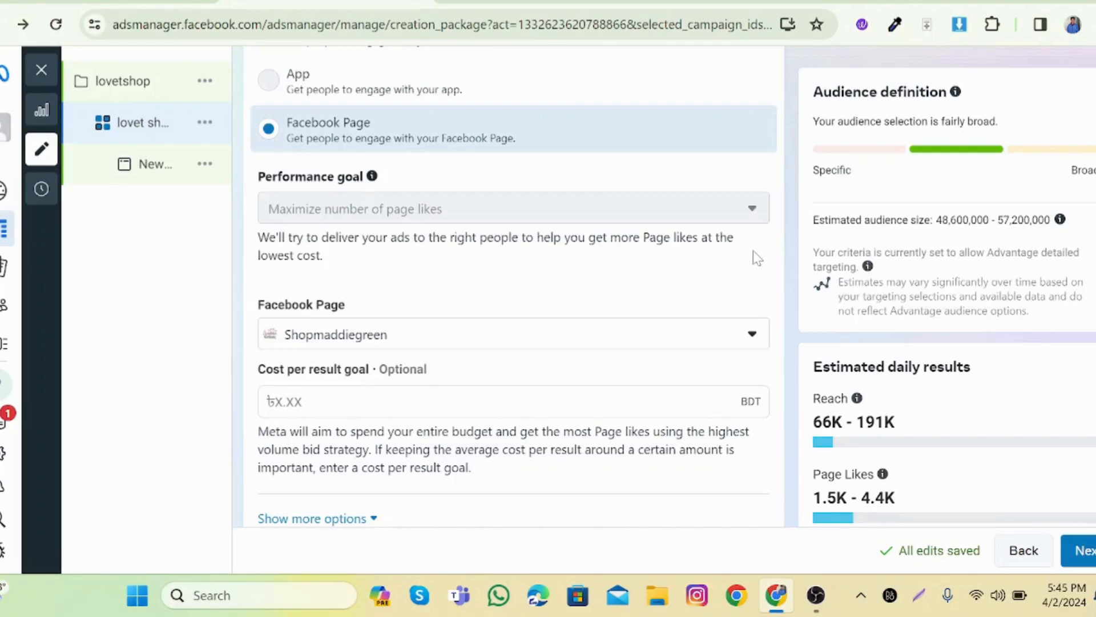
click(1093, 542)
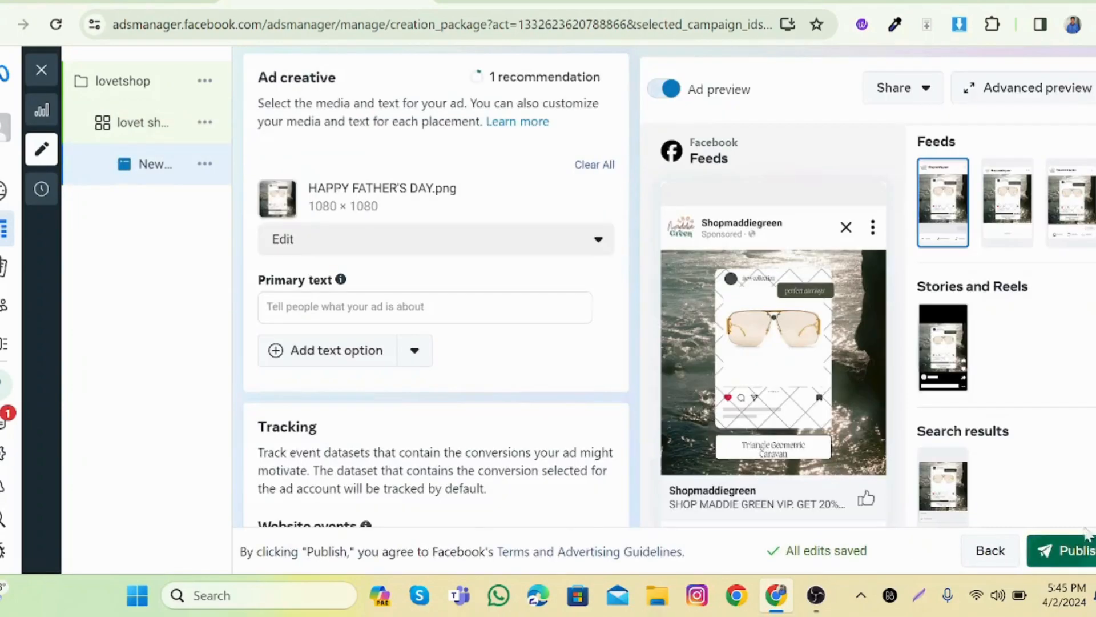